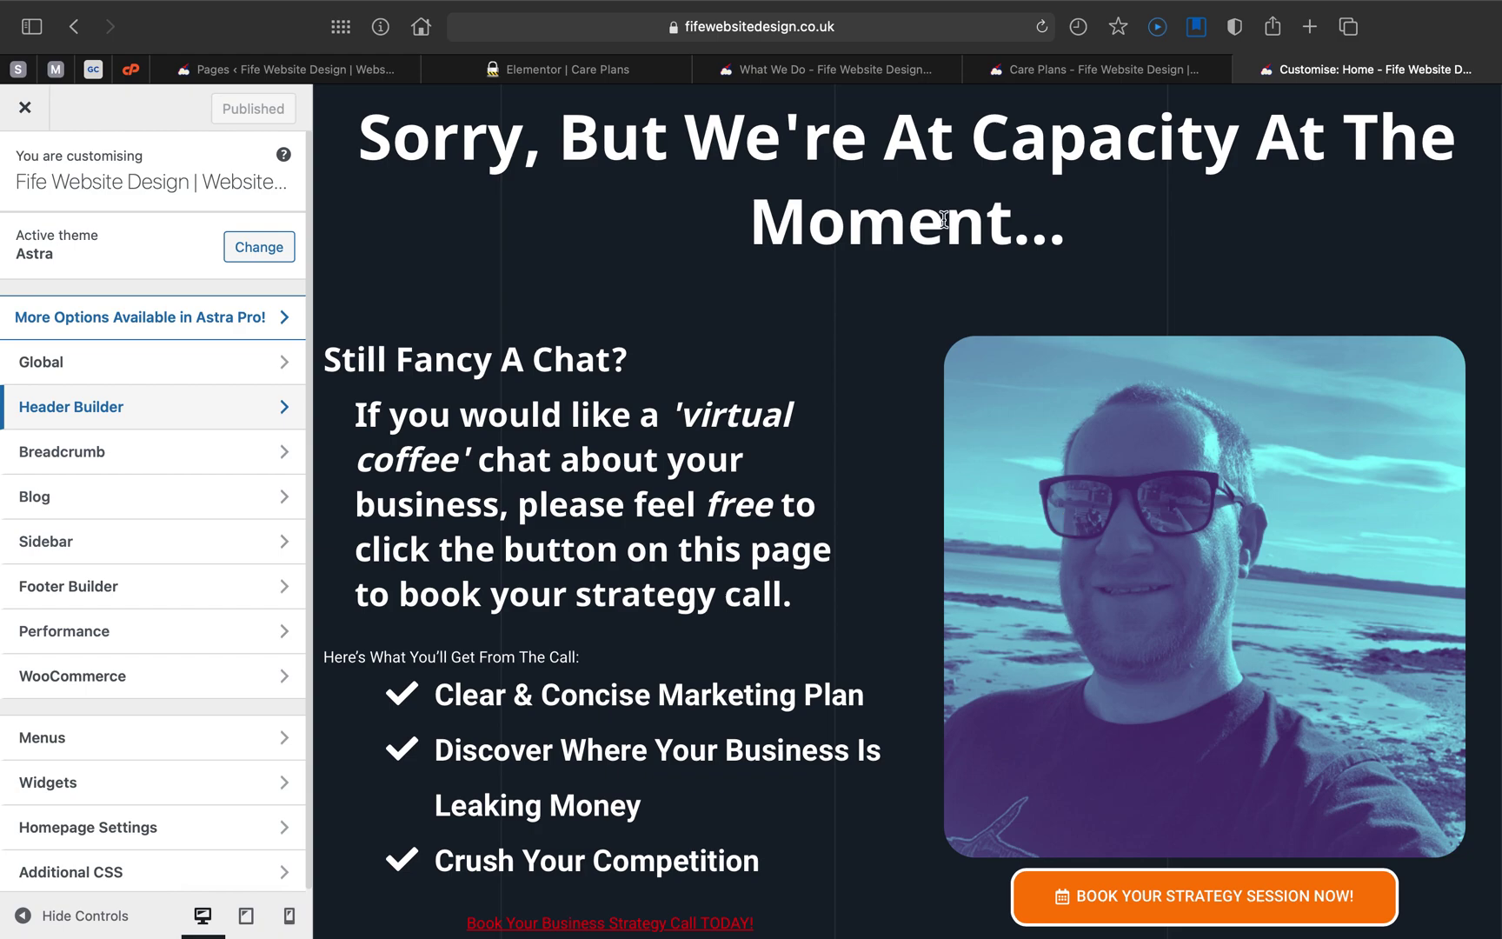
- Review the live Care Plans hero heading where it overlaps the grey header
{"action": "left_click", "coordinate": [1076, 71]}
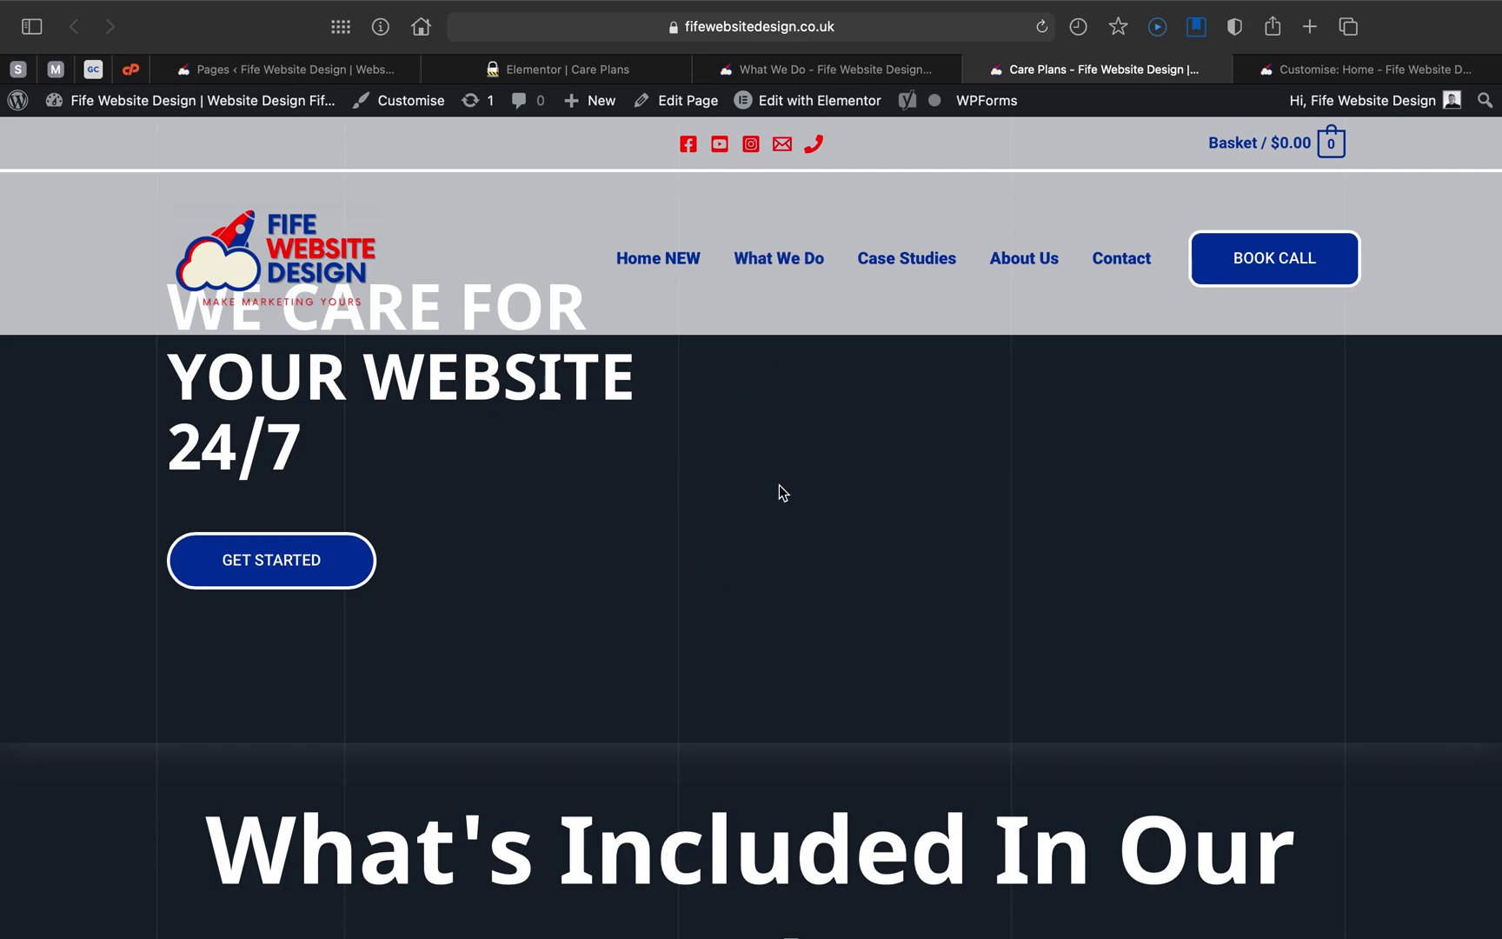
{"action": "scroll", "coordinate": [777, 422], "scroll_direction": "down", "scroll_amount": 10}
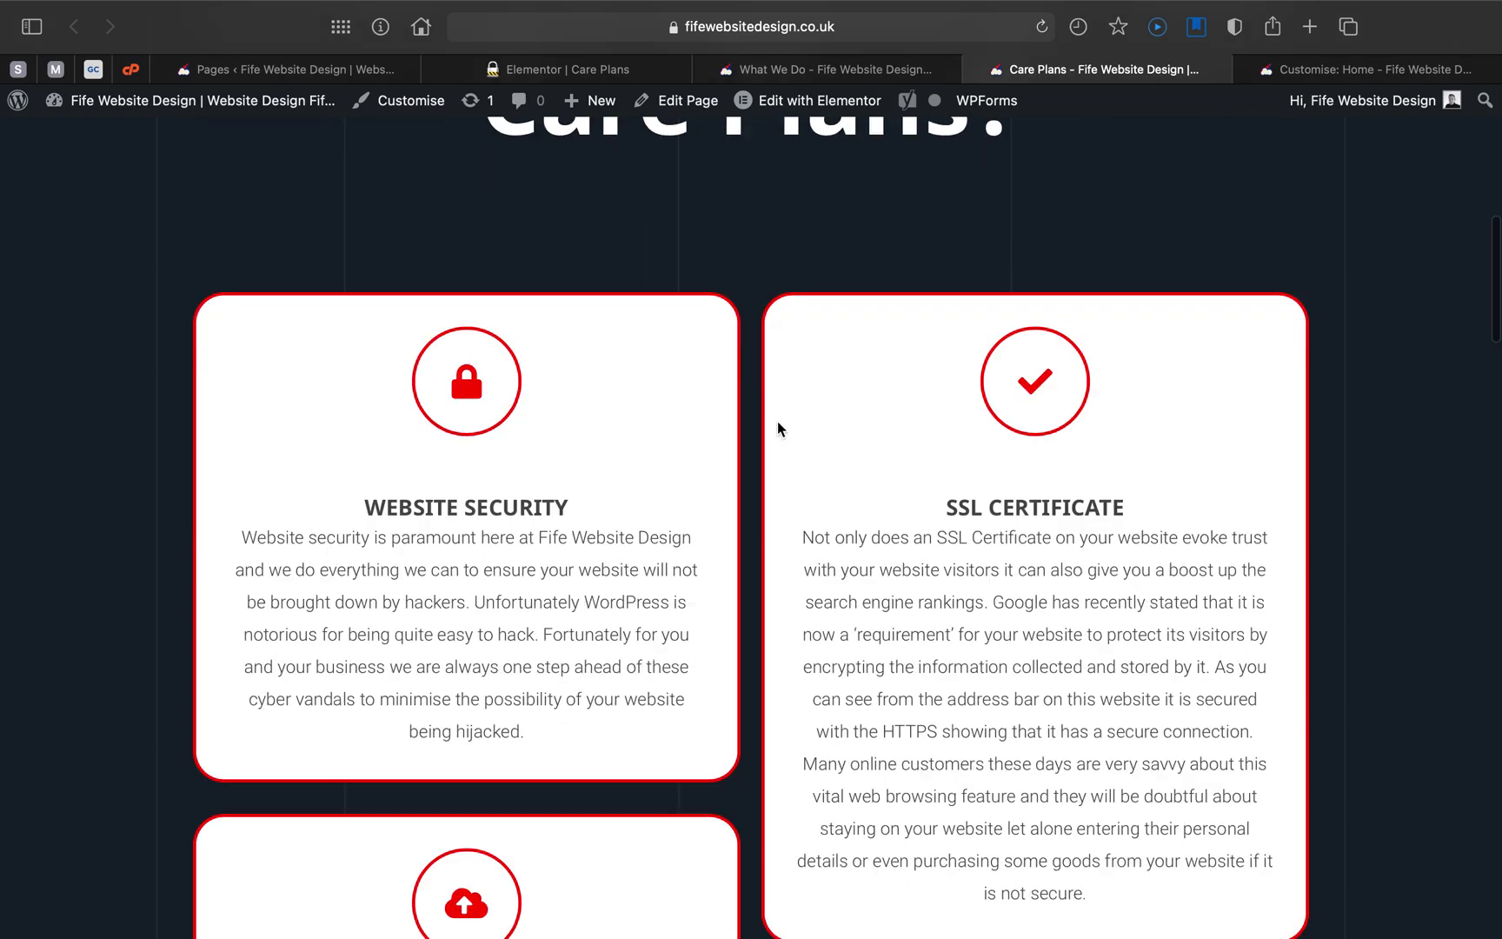
{"action": "scroll", "coordinate": [777, 422], "scroll_direction": "up", "scroll_amount": 10}
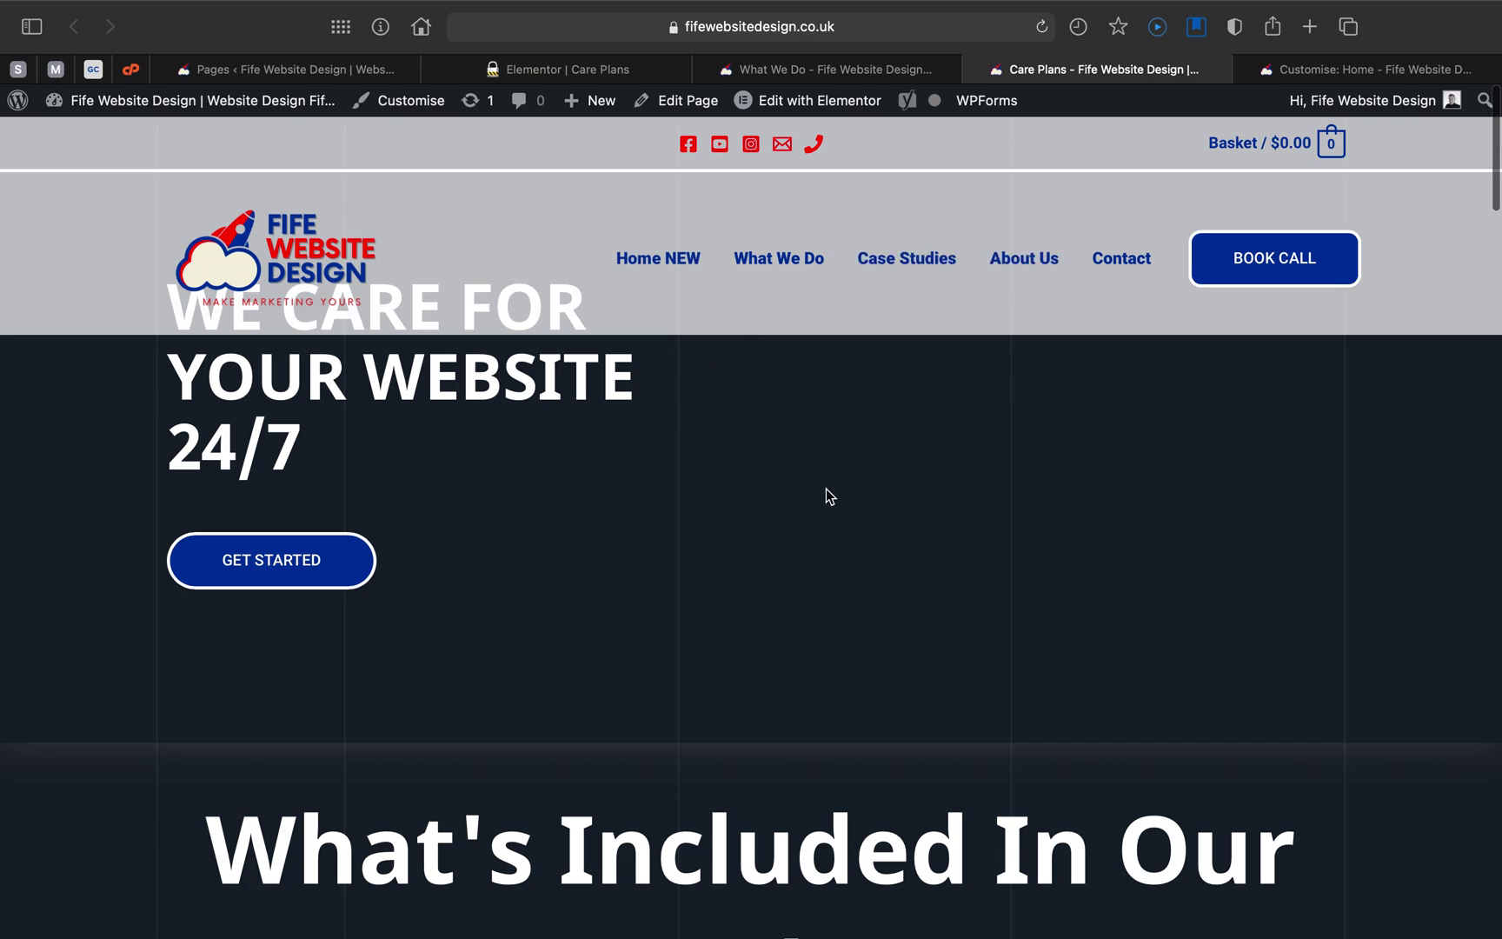
{"action": "scroll", "coordinate": [850, 470], "scroll_direction": "down", "scroll_amount": 8}
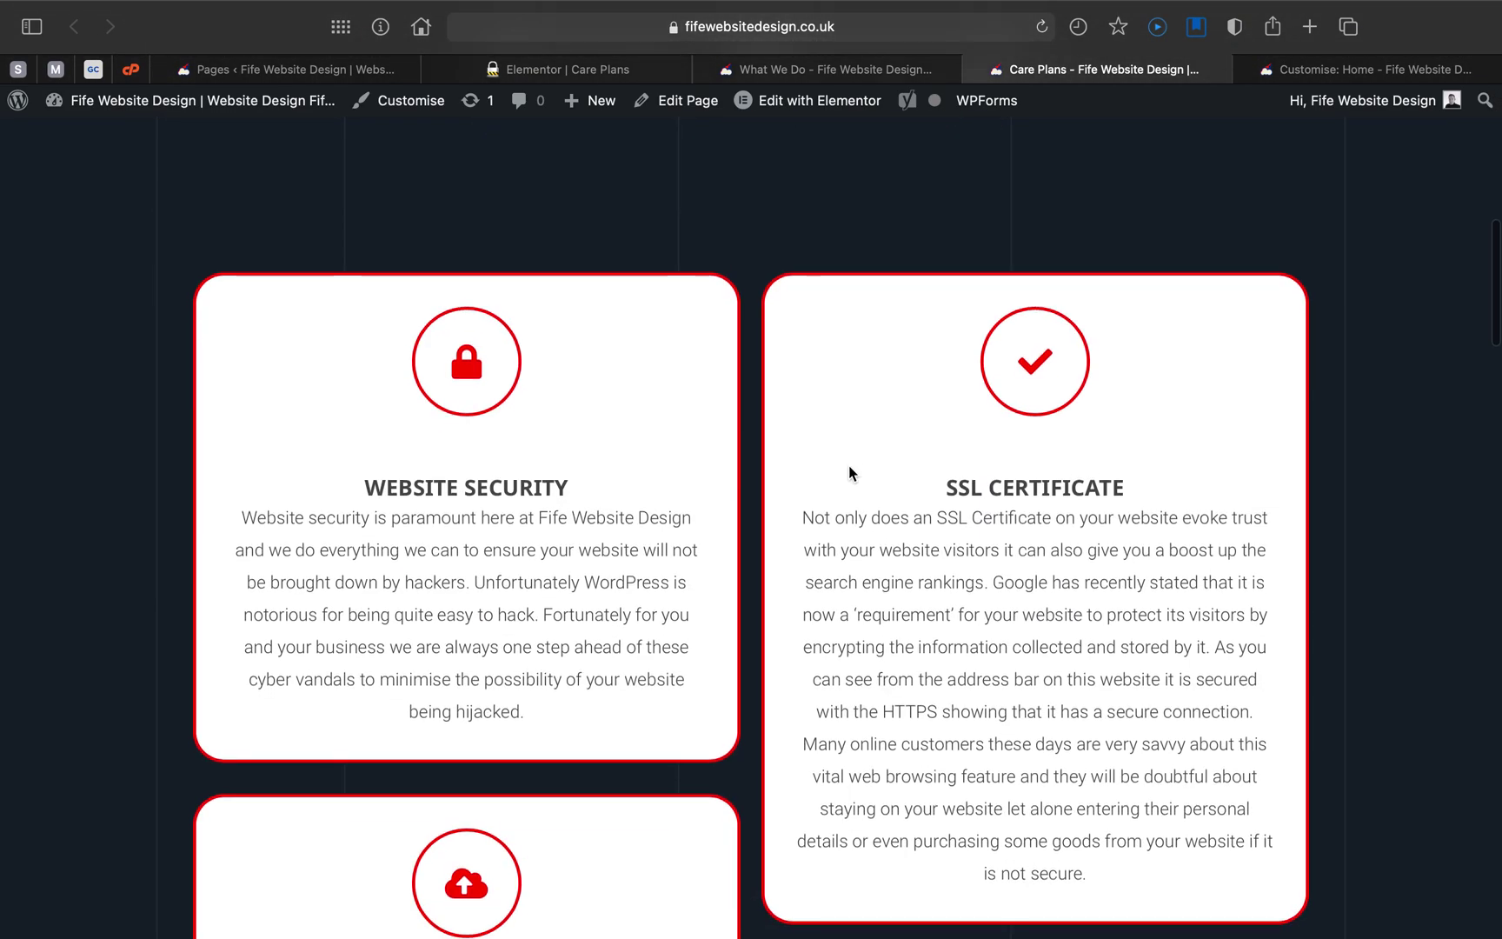
{"action": "scroll", "coordinate": [848, 465], "scroll_direction": "up", "scroll_amount": 5}
{"action": "right_click", "coordinate": [850, 463]}
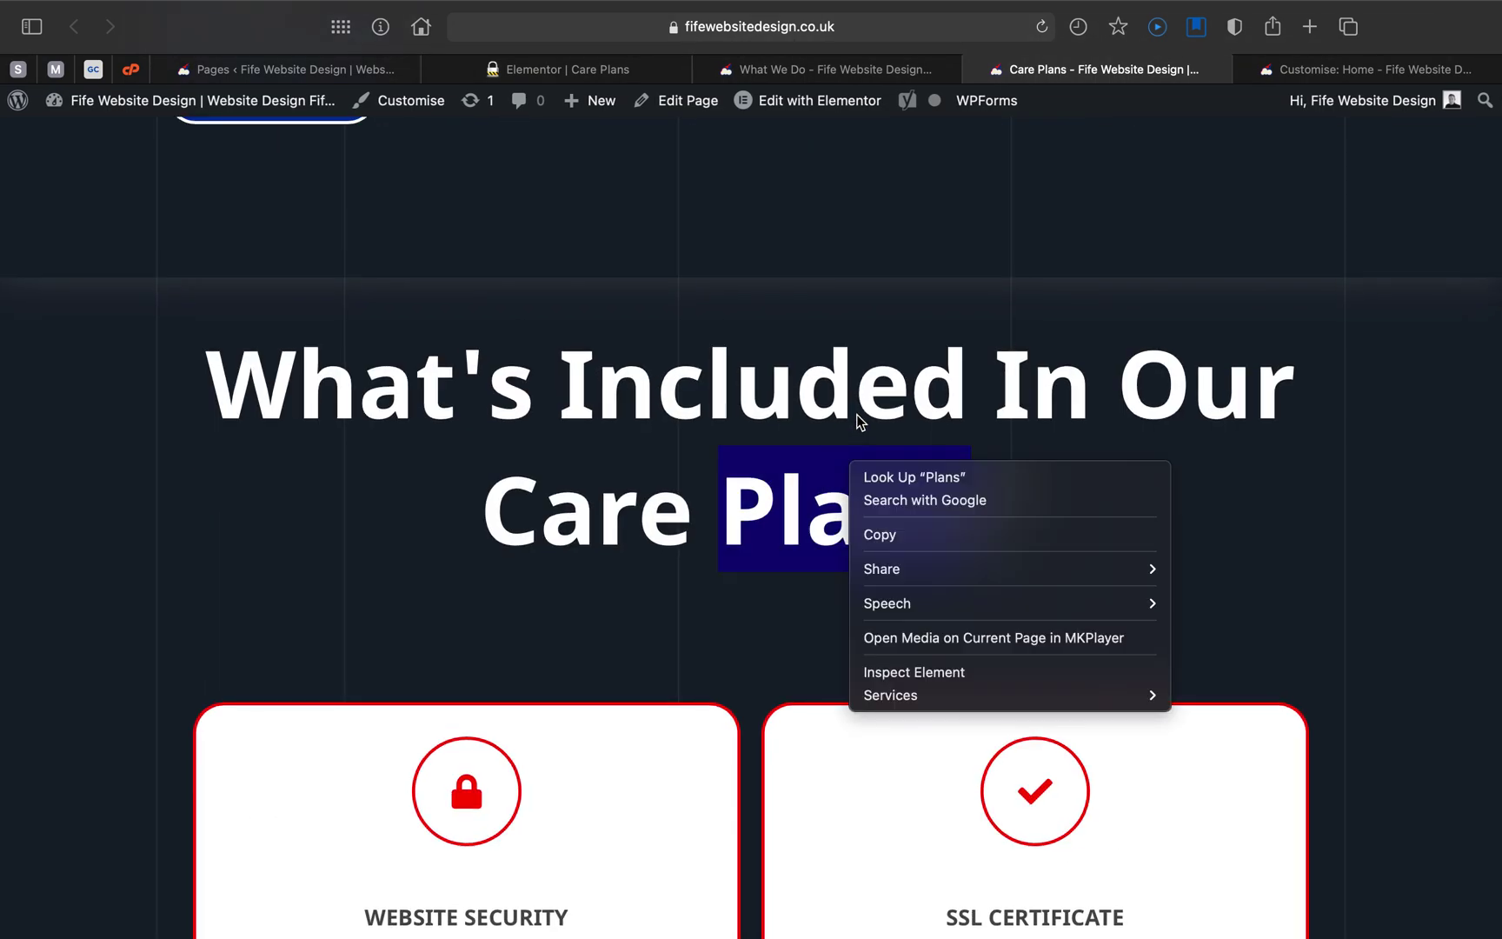
{"action": "left_click", "coordinate": [702, 451]}
{"action": "left_click", "coordinate": [702, 451]}
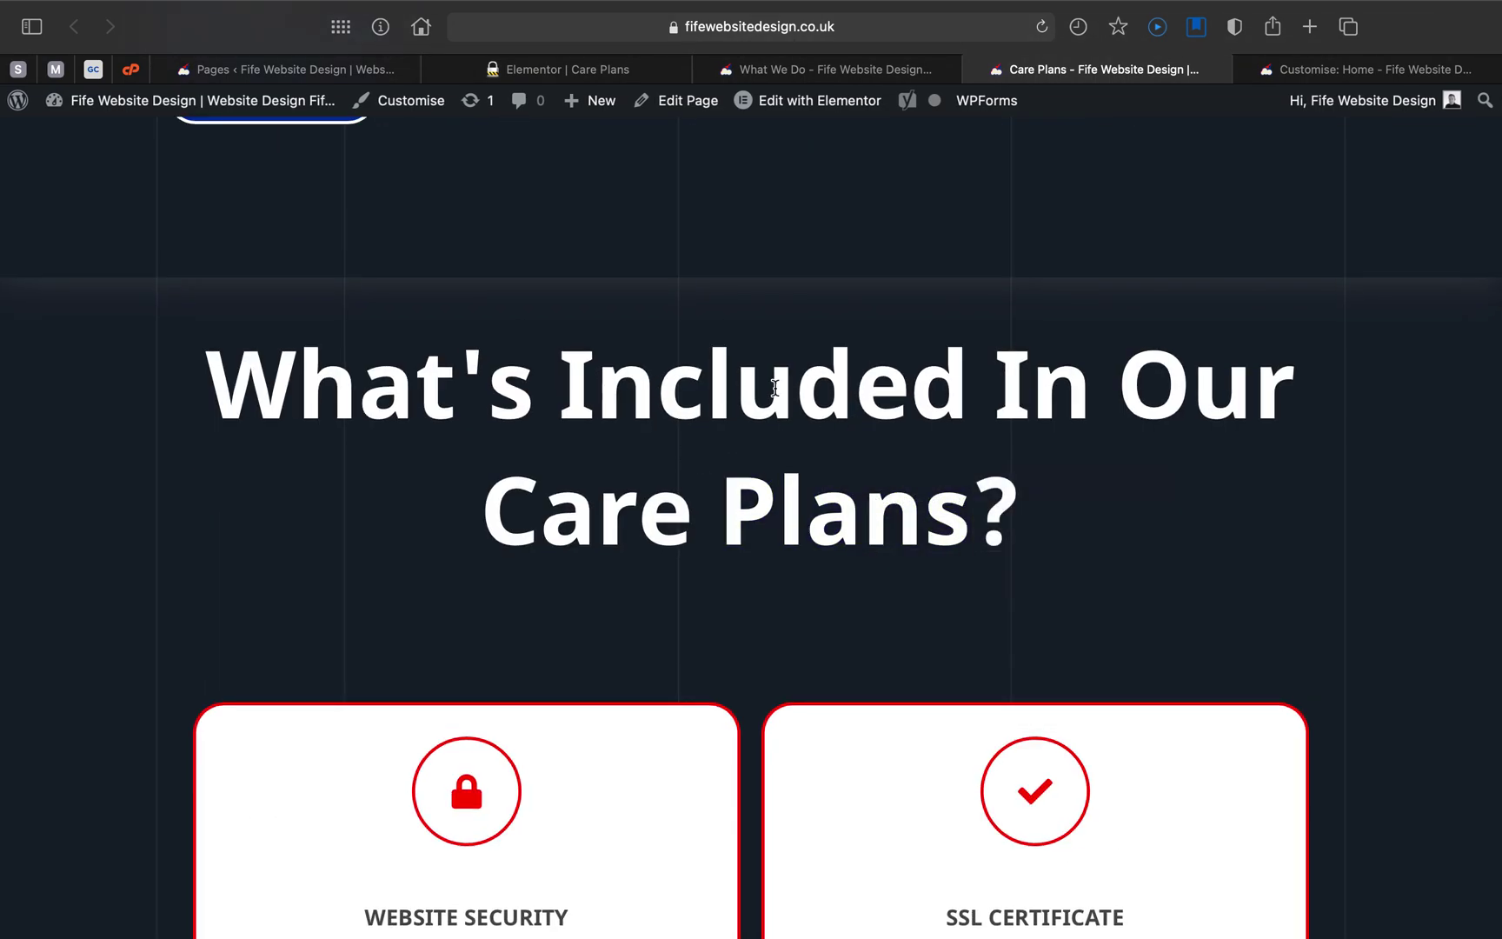
- Scroll down the Care Plans page to its plan section
{"action": "scroll", "coordinate": [838, 388], "scroll_direction": "down", "scroll_amount": 5}
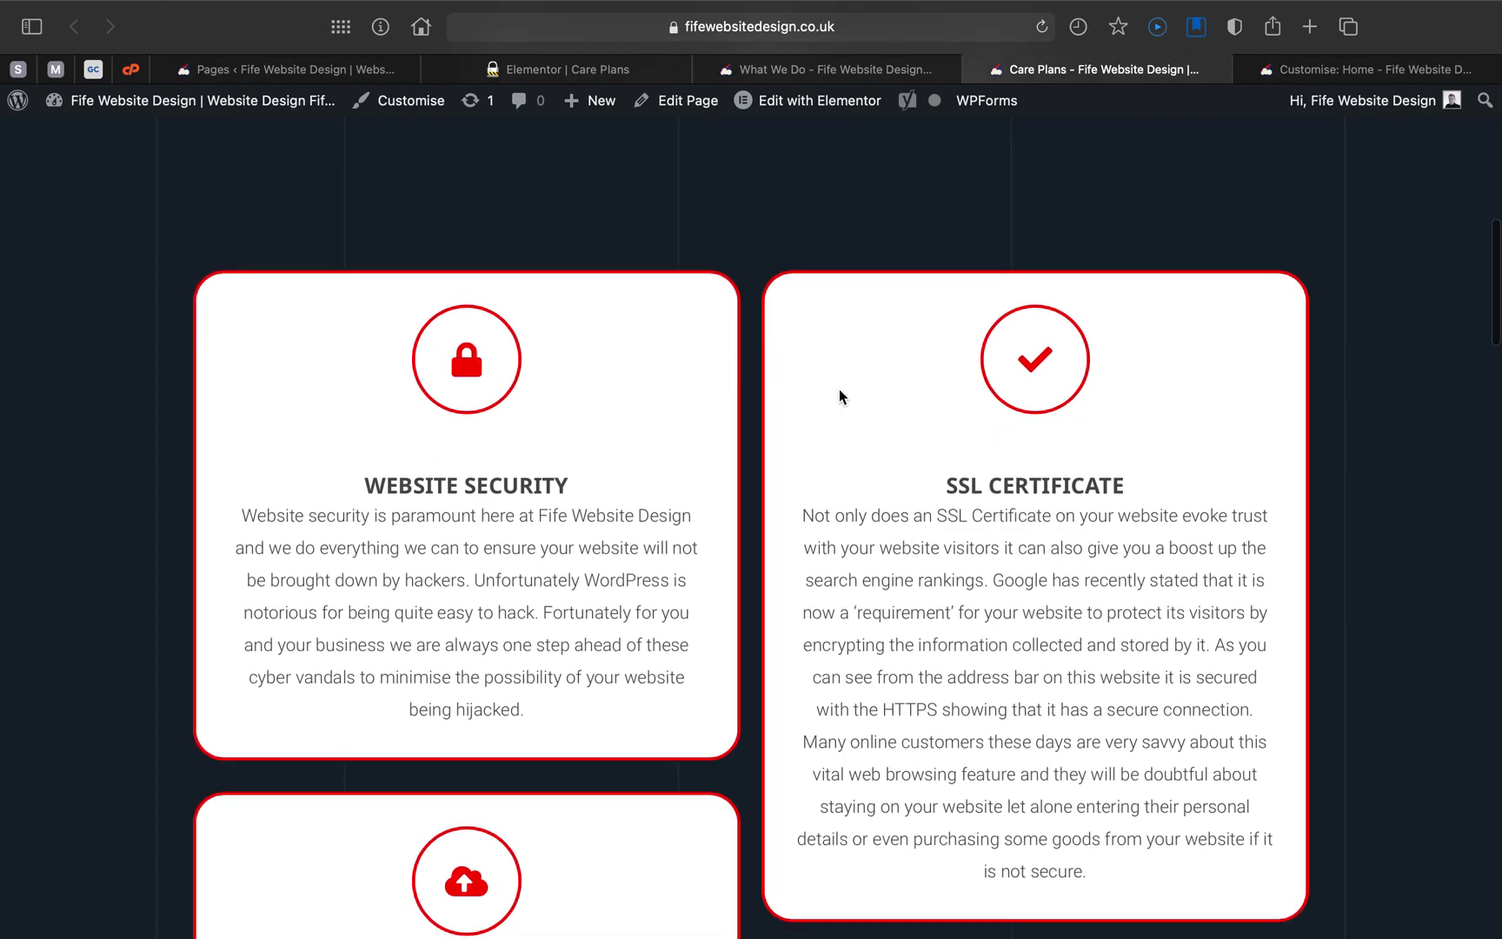
{"action": "scroll", "coordinate": [839, 391], "scroll_direction": "down", "scroll_amount": 10}
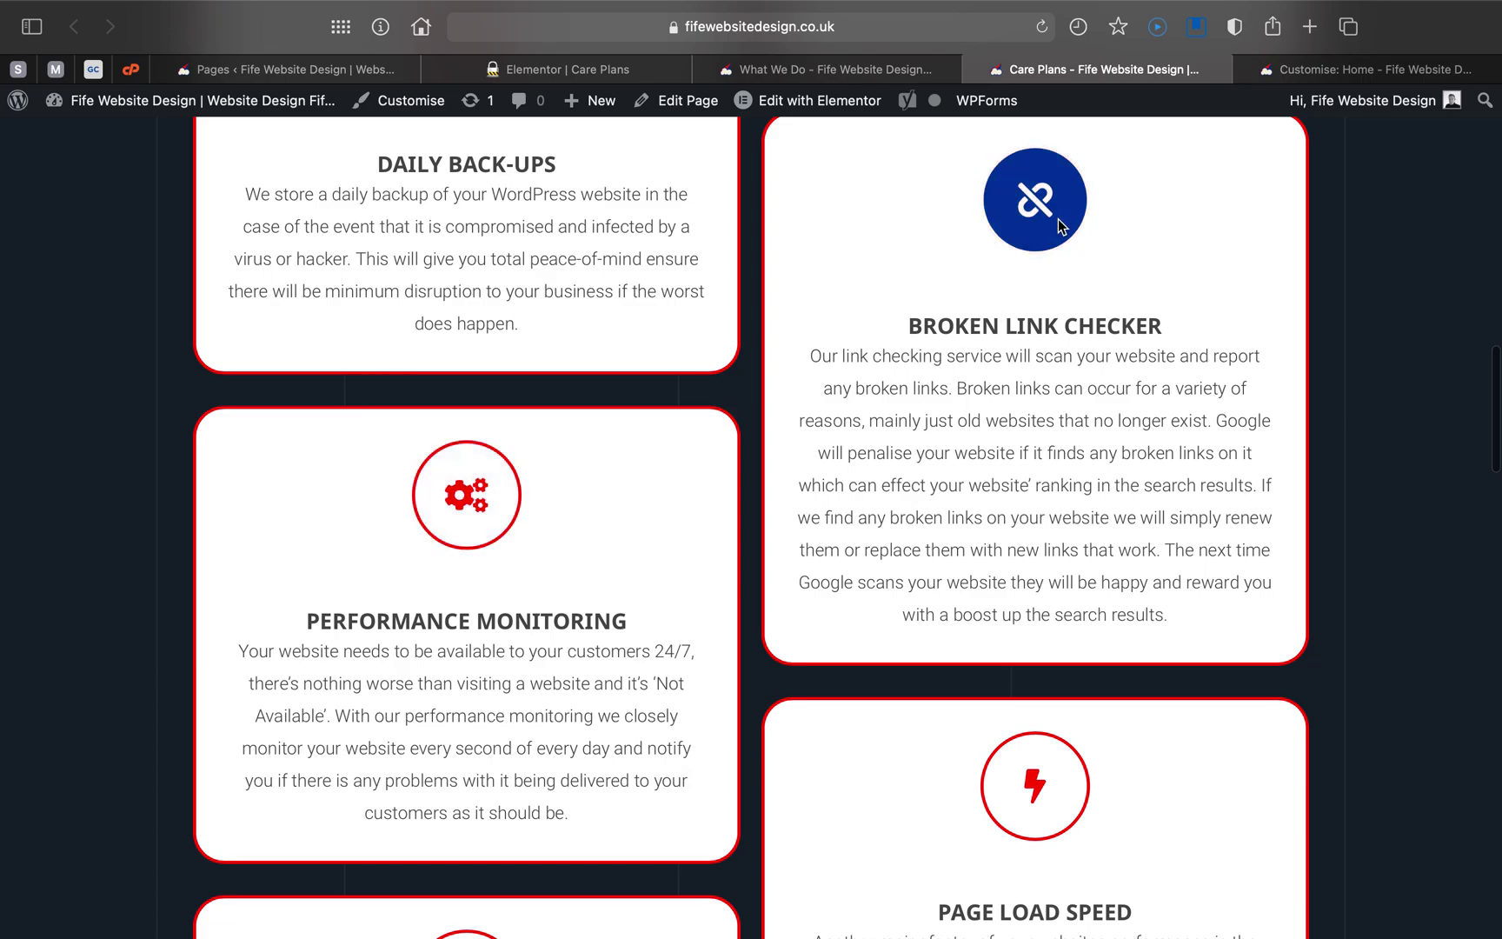
{"action": "scroll", "coordinate": [881, 513], "scroll_direction": "up", "scroll_amount": 2}
{"action": "scroll", "coordinate": [882, 513], "scroll_direction": "down", "scroll_amount": 5}
{"action": "scroll", "coordinate": [882, 513], "scroll_direction": "down", "scroll_amount": 5}
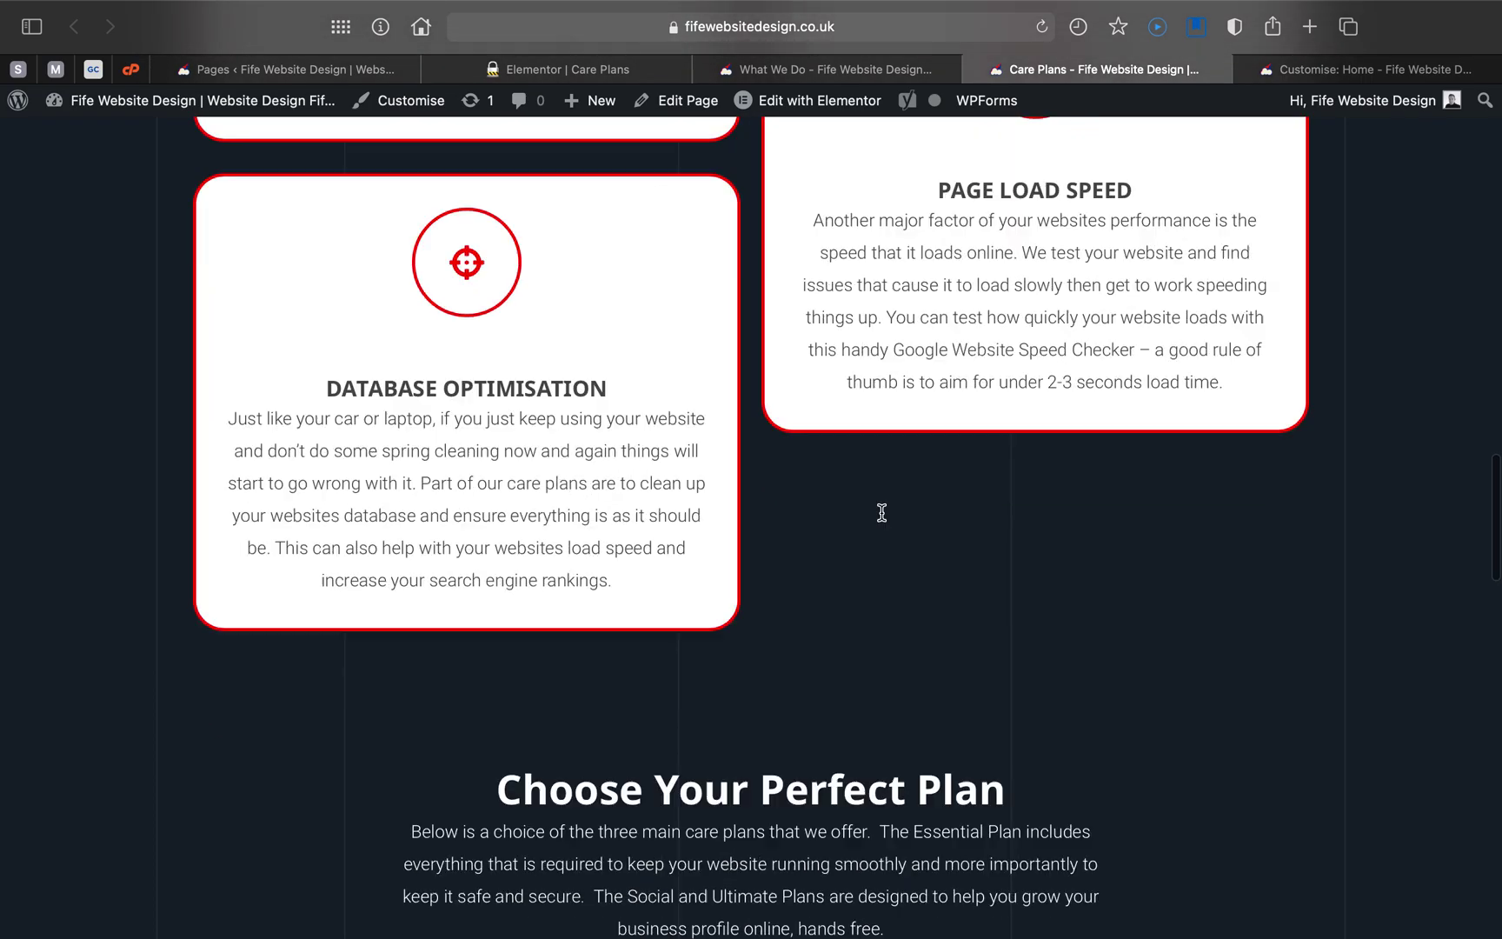
{"action": "scroll", "coordinate": [881, 513], "scroll_direction": "up", "scroll_amount": 20}
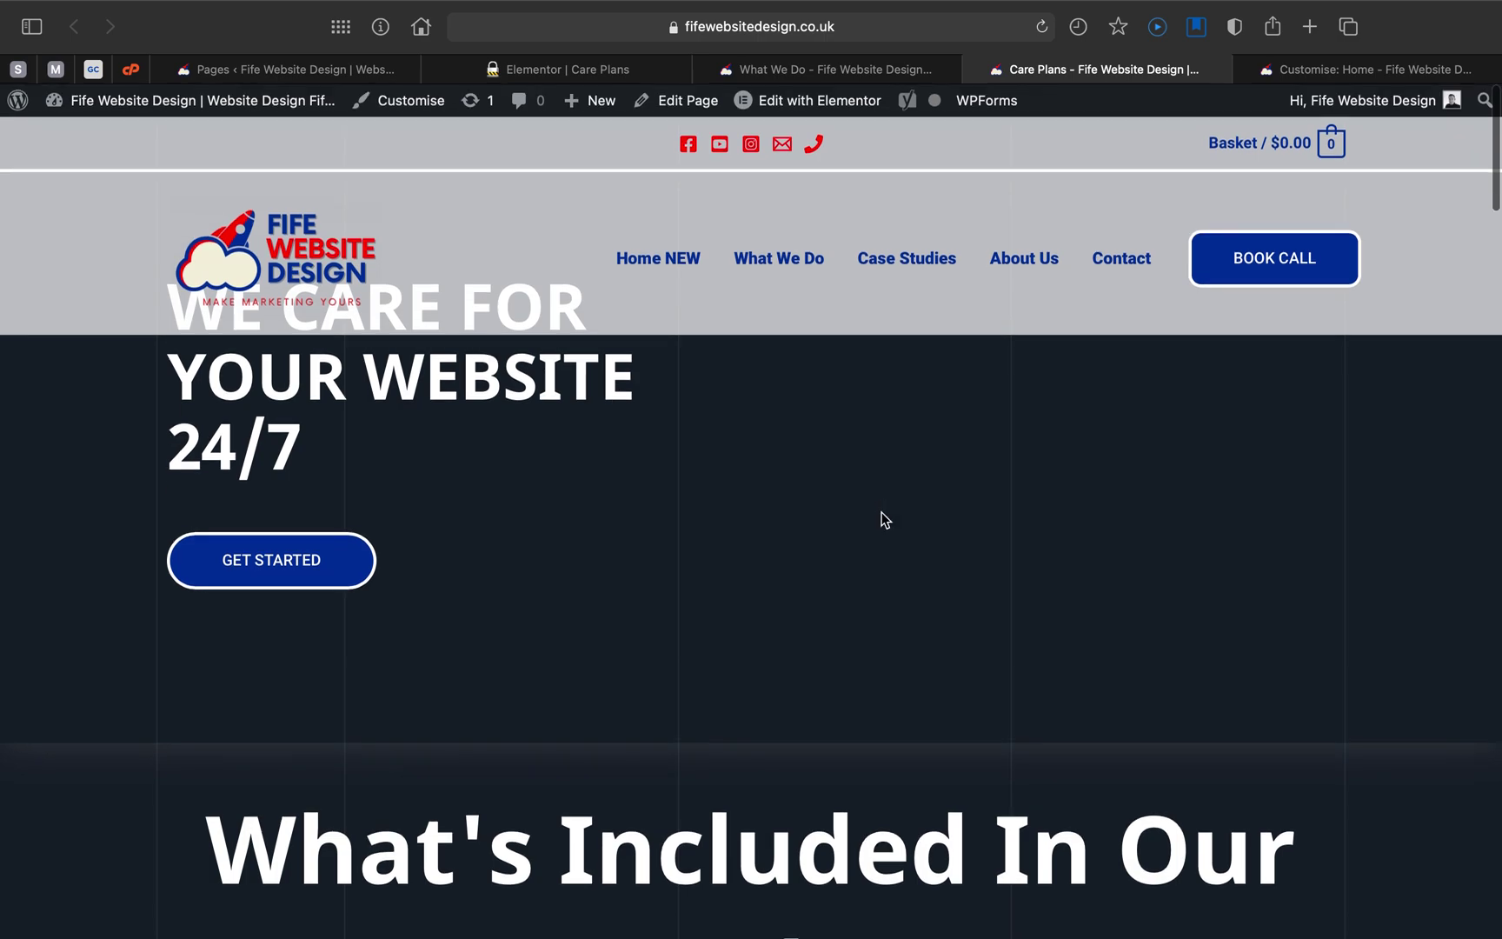
- Open the What We Do page to compare its header
{"action": "left_click", "coordinate": [861, 71]}
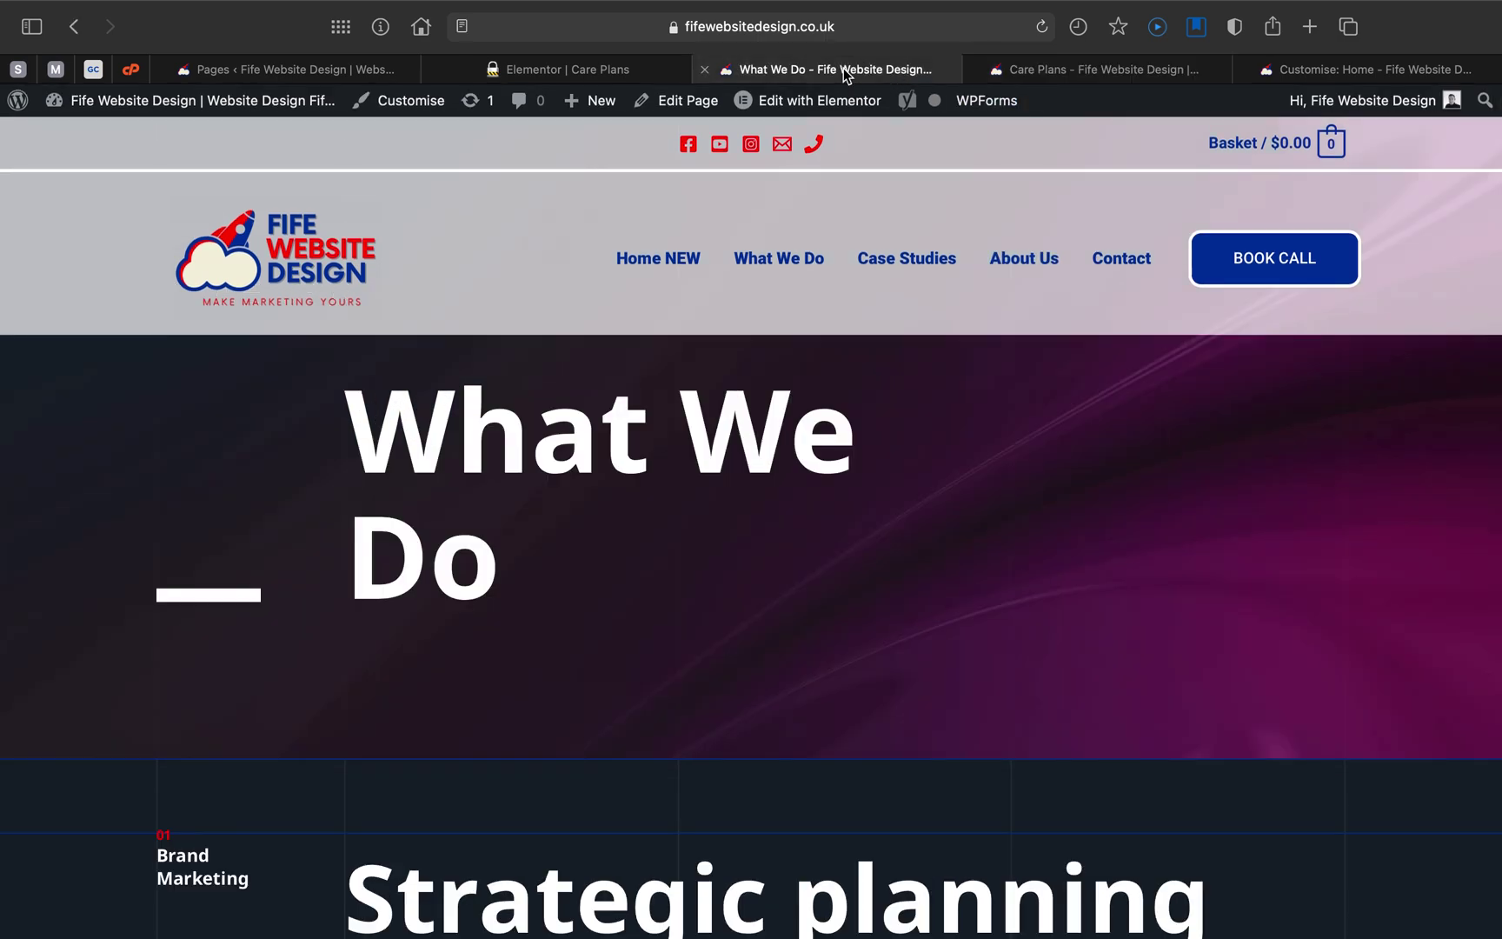
{"action": "scroll", "coordinate": [691, 547], "scroll_direction": "down", "scroll_amount": 3}
{"action": "scroll", "coordinate": [691, 547], "scroll_direction": "up", "scroll_amount": 3}
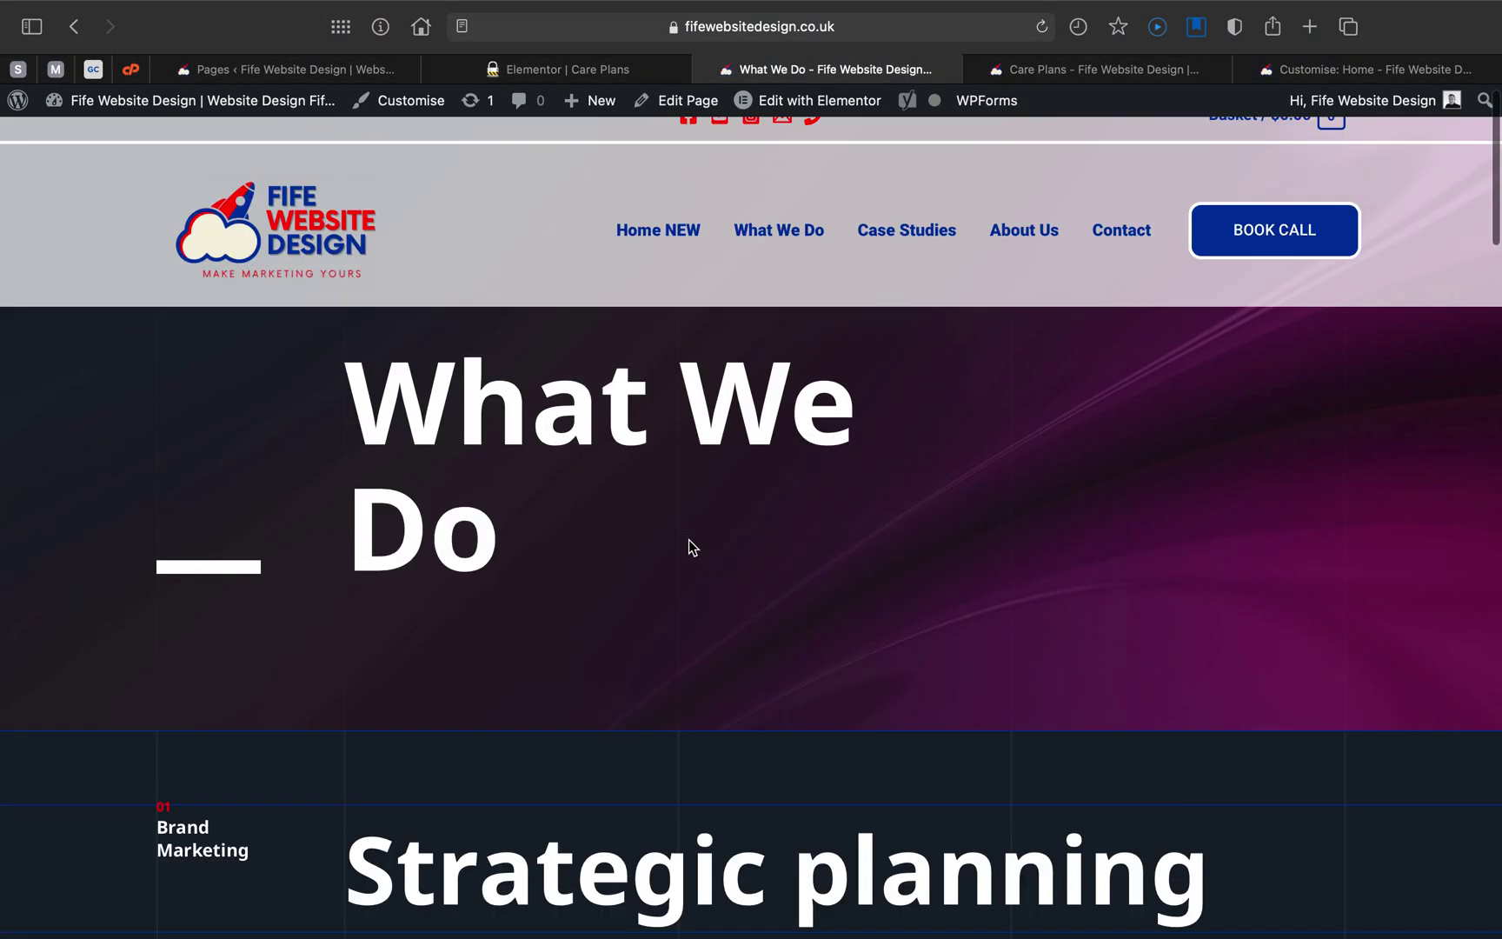
- Close the What We Do page and open Care Plans in the Elementor editor
{"action": "left_click", "coordinate": [709, 69]}
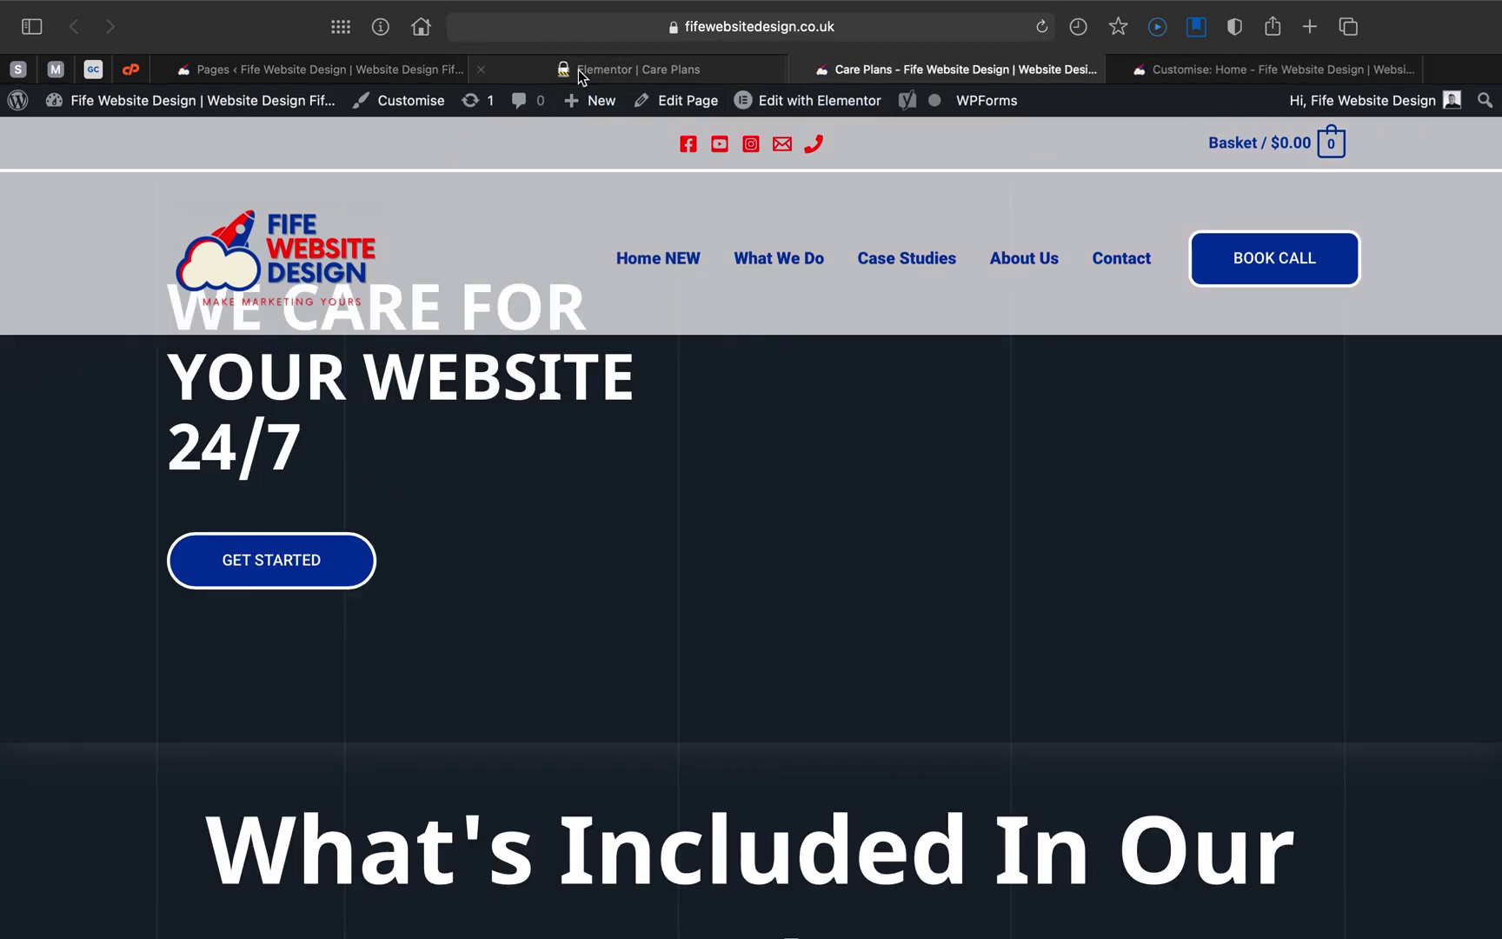
{"action": "left_click", "coordinate": [616, 72]}
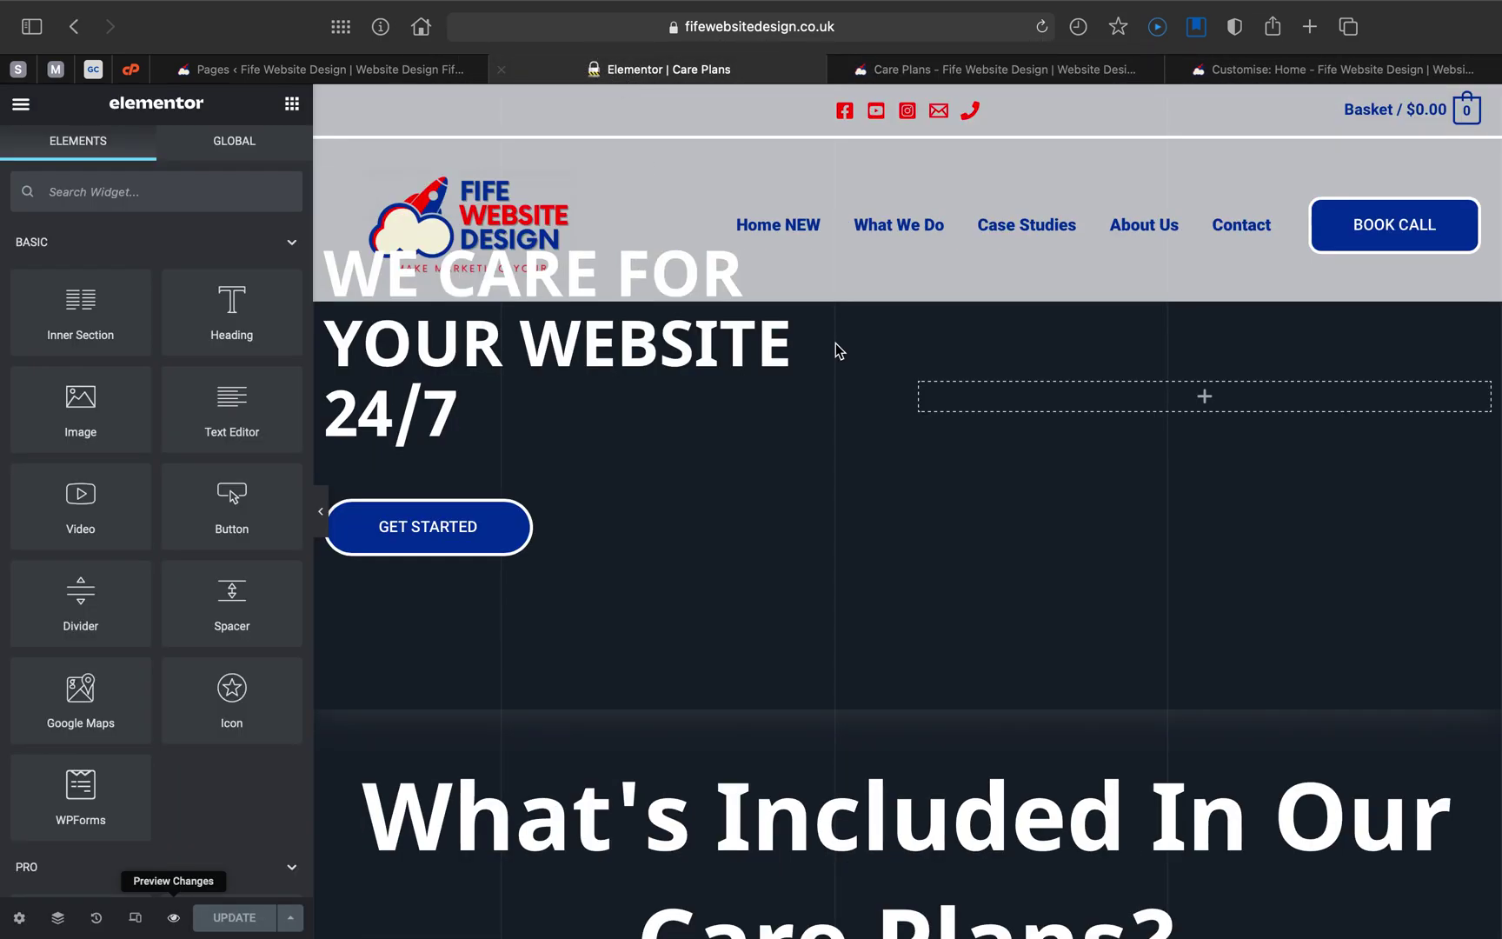
{"action": "scroll", "coordinate": [780, 396], "scroll_direction": "down", "scroll_amount": 3}
{"action": "scroll", "coordinate": [781, 397], "scroll_direction": "up", "scroll_amount": 4}
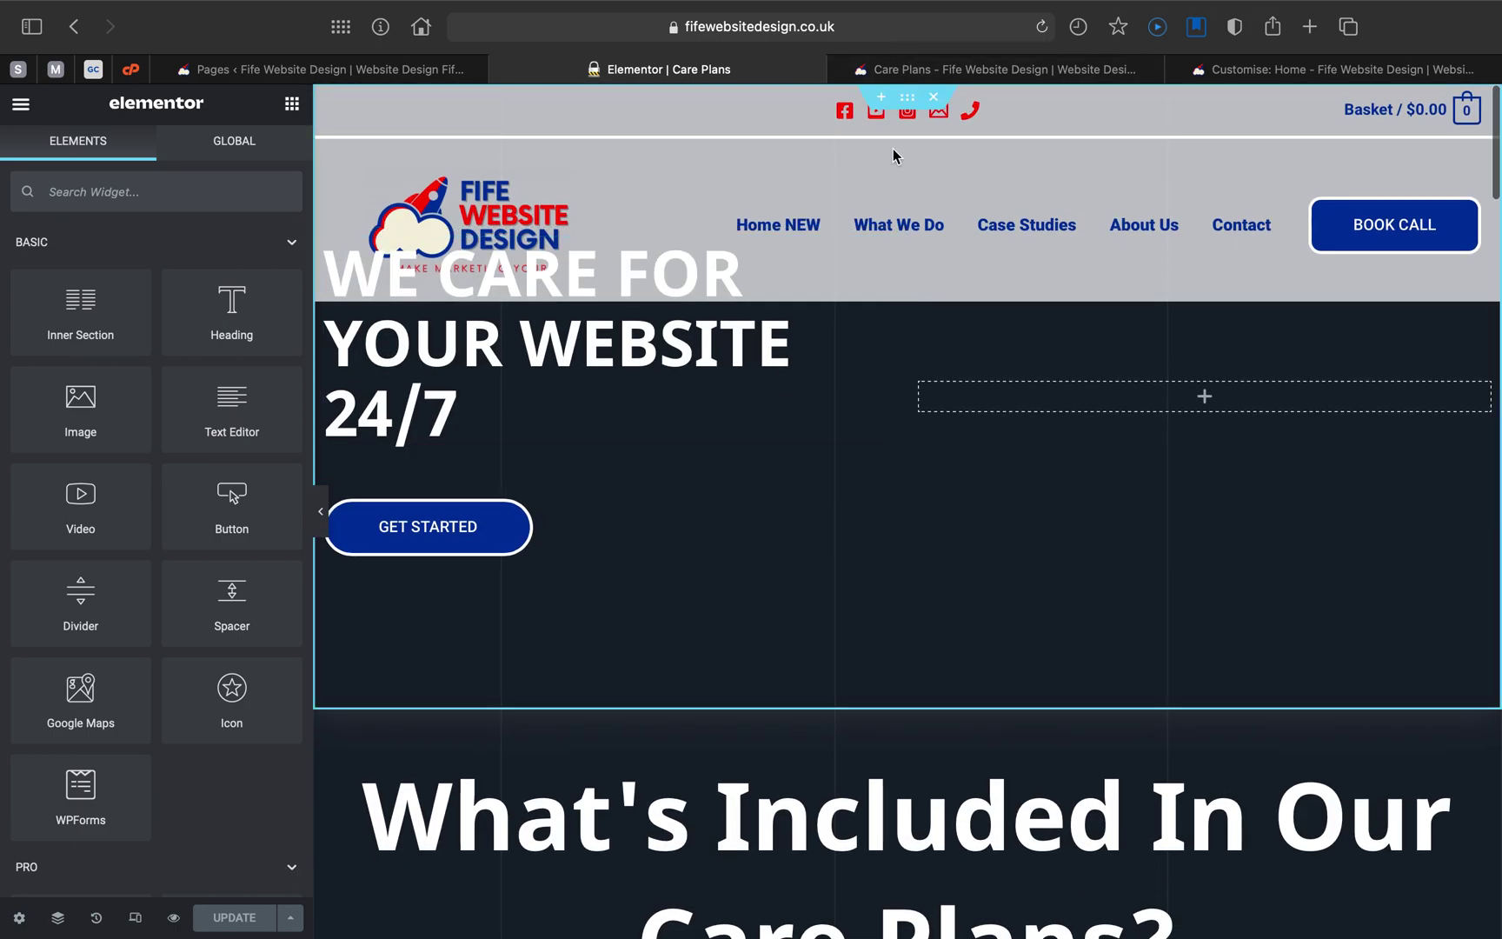
- Compare against the live Care Plans page, then scroll the editor canvas and widget panel
{"action": "left_click", "coordinate": [984, 69]}
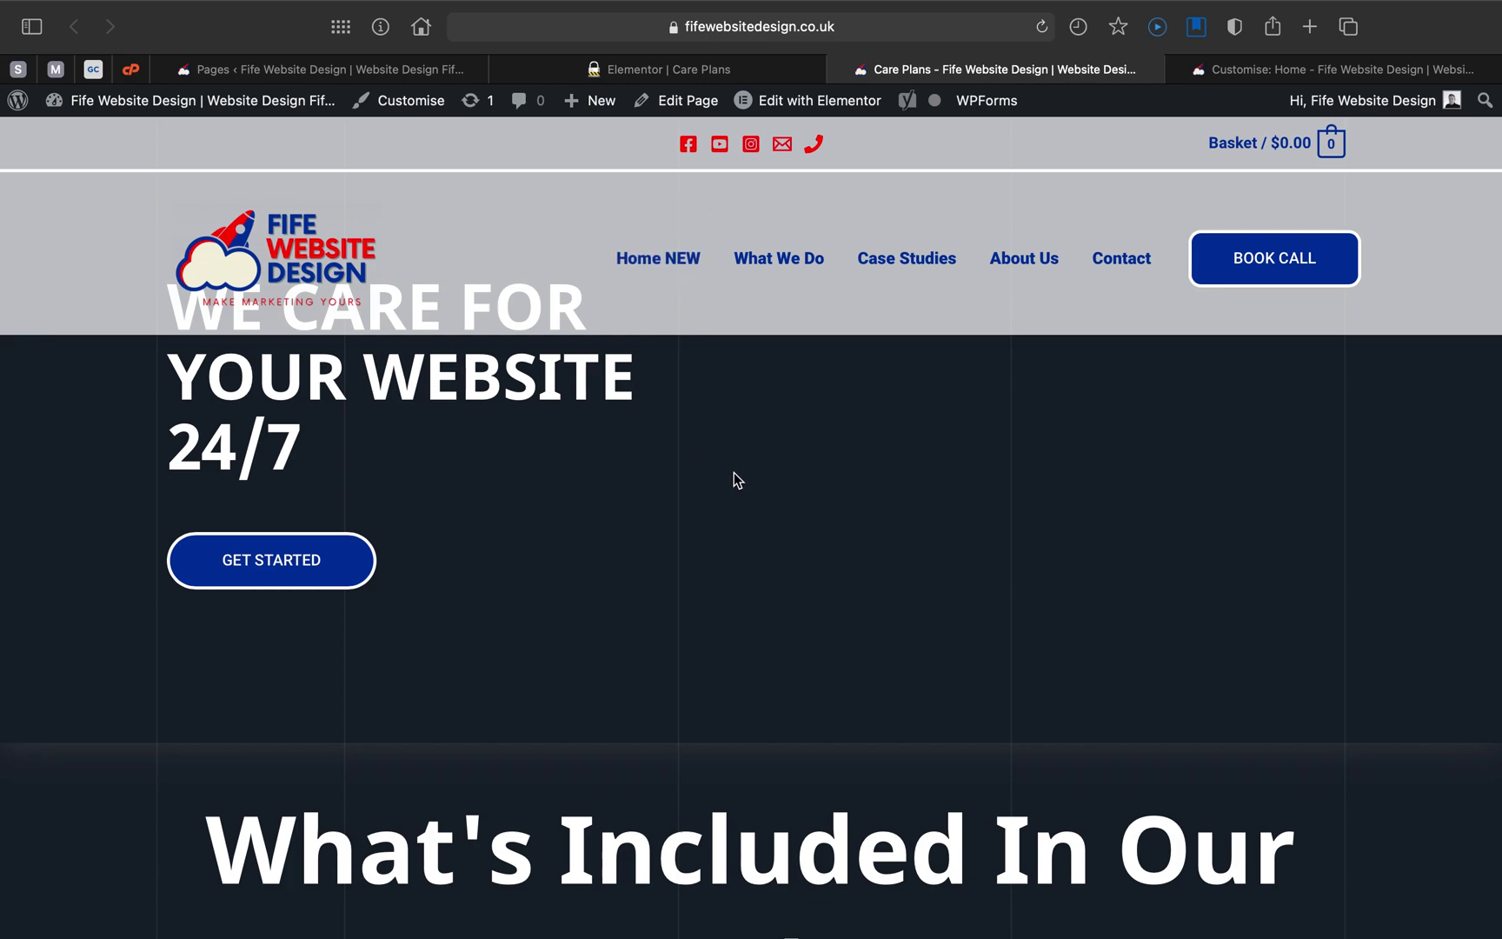
{"action": "left_click", "coordinate": [653, 71]}
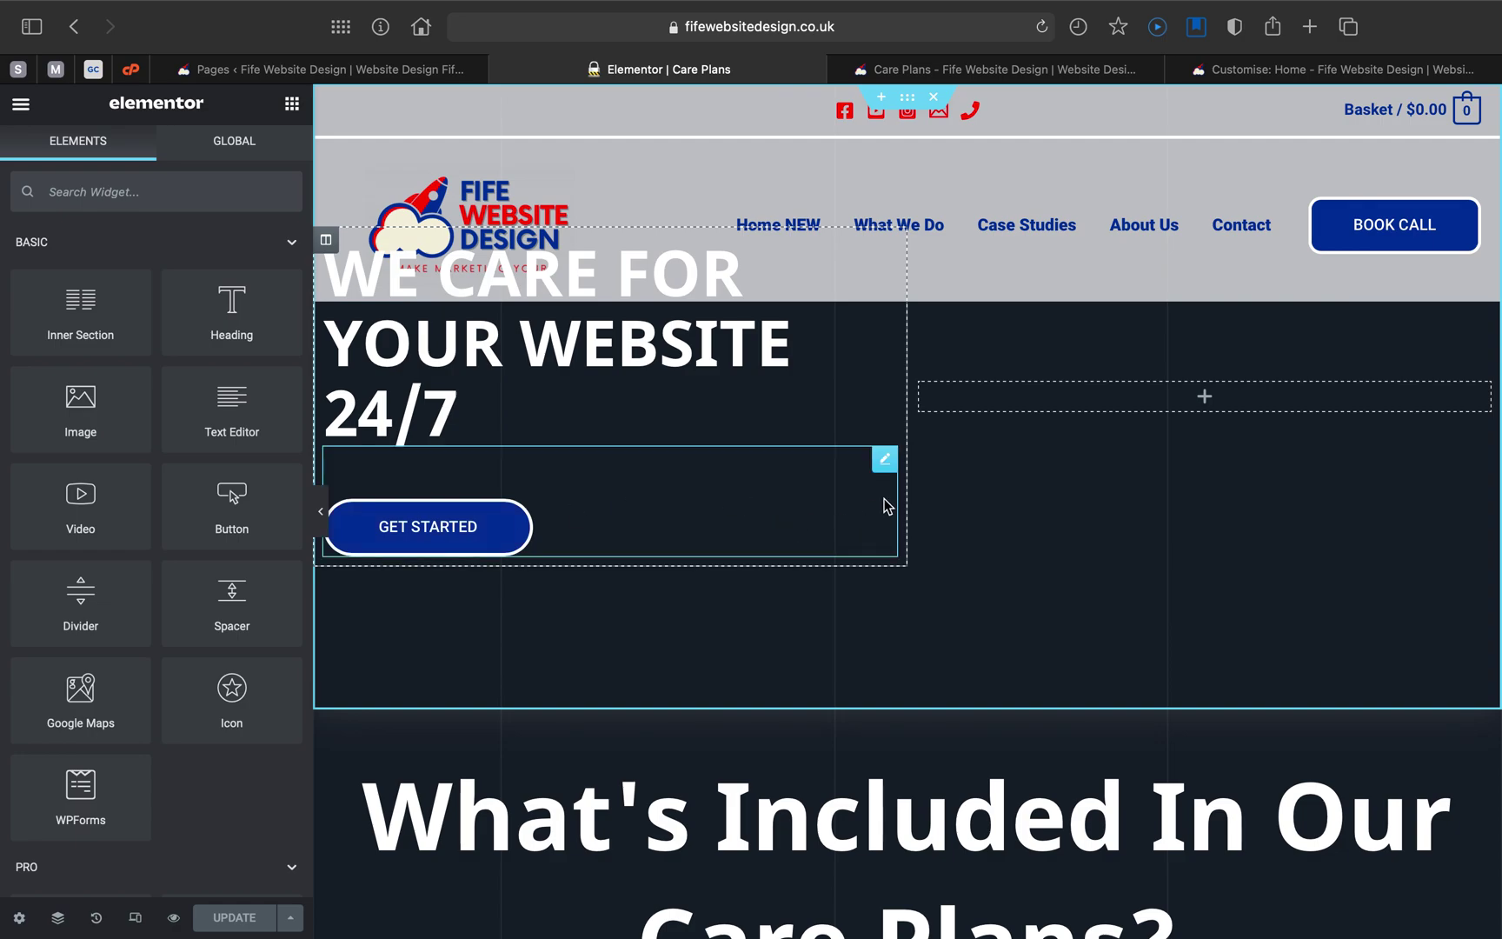
{"action": "scroll", "coordinate": [815, 489], "scroll_direction": "down", "scroll_amount": 3}
{"action": "scroll", "coordinate": [816, 488], "scroll_direction": "down", "scroll_amount": 10}
{"action": "scroll", "coordinate": [816, 488], "scroll_direction": "up", "scroll_amount": 15}
{"action": "scroll", "coordinate": [214, 572], "scroll_direction": "down", "scroll_amount": 2}
{"action": "scroll", "coordinate": [215, 573], "scroll_direction": "down", "scroll_amount": 5}
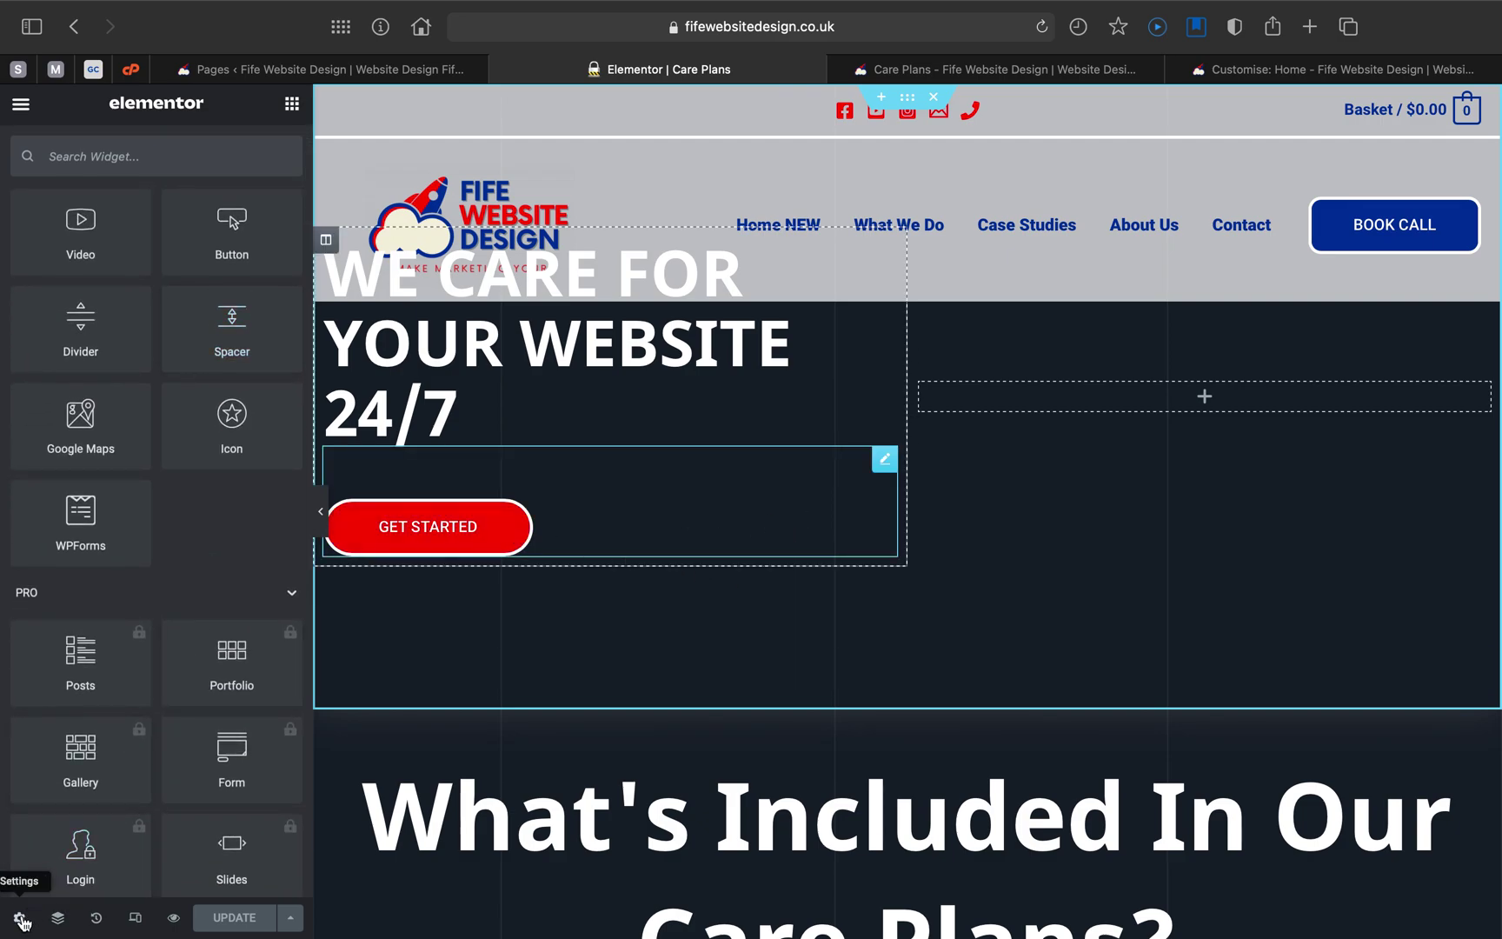
- Change the Care Plans Page Layout from Default to Elementor Full Width
{"action": "left_click", "coordinate": [20, 918]}
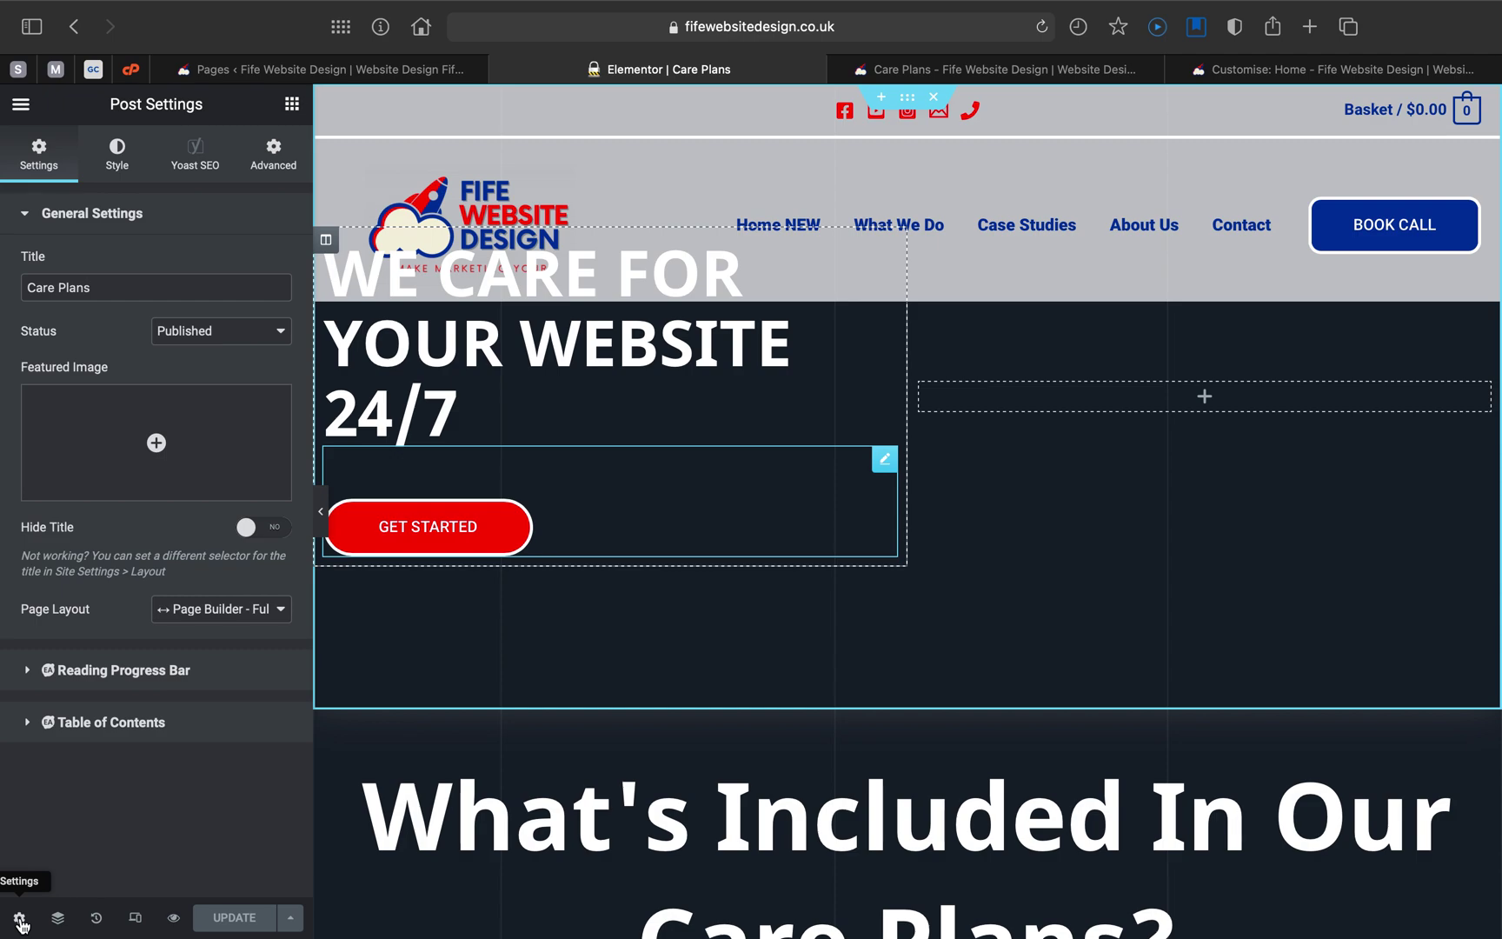
{"action": "left_click", "coordinate": [242, 610]}
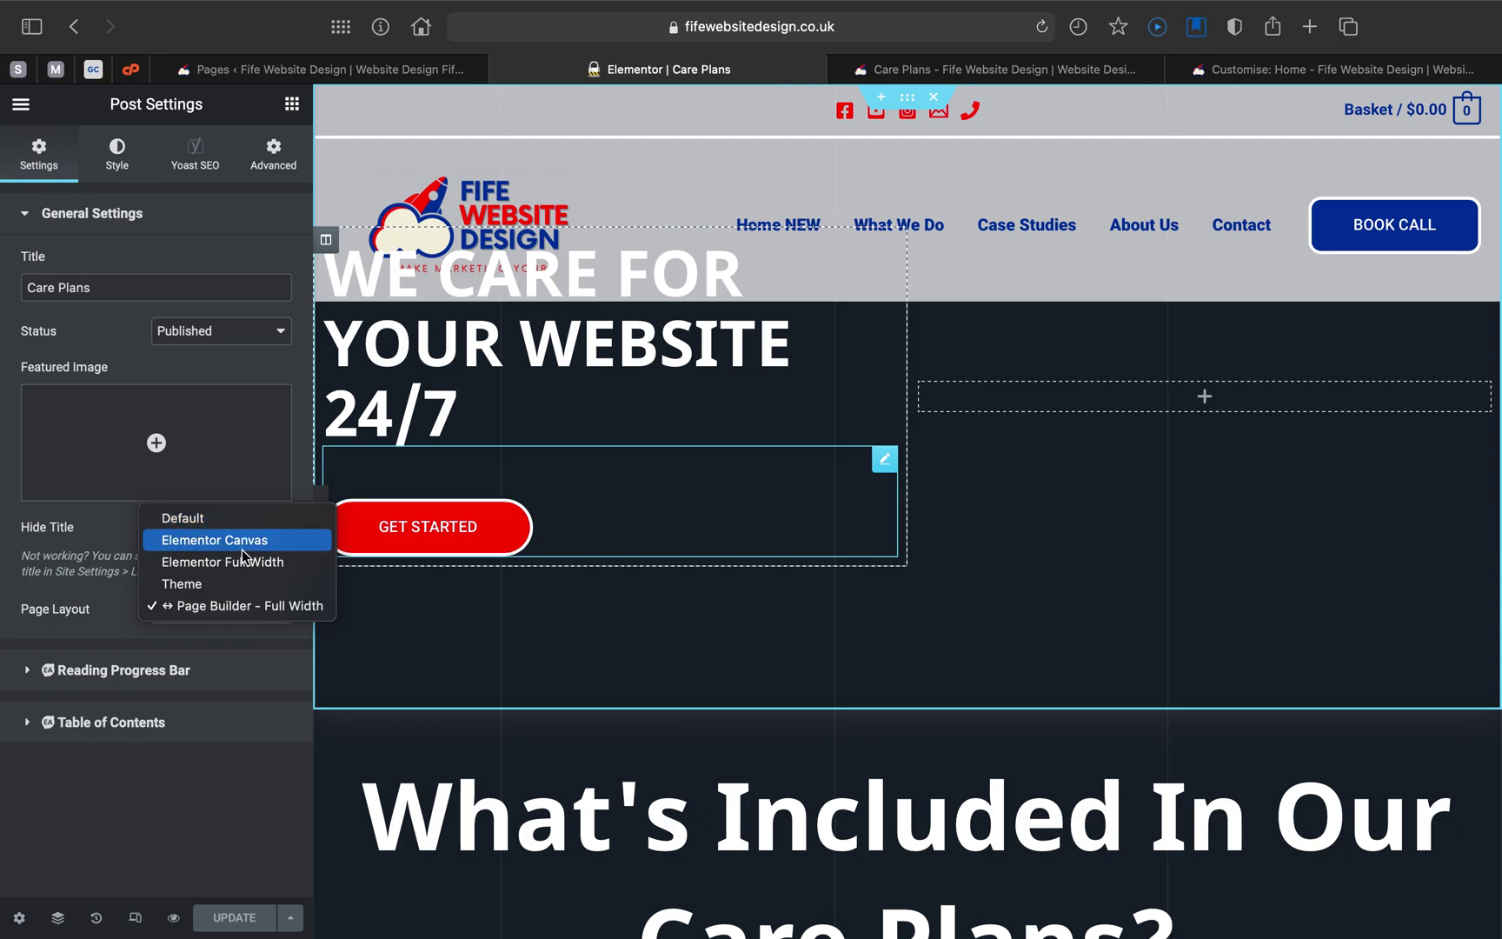
{"action": "left_click", "coordinate": [250, 521]}
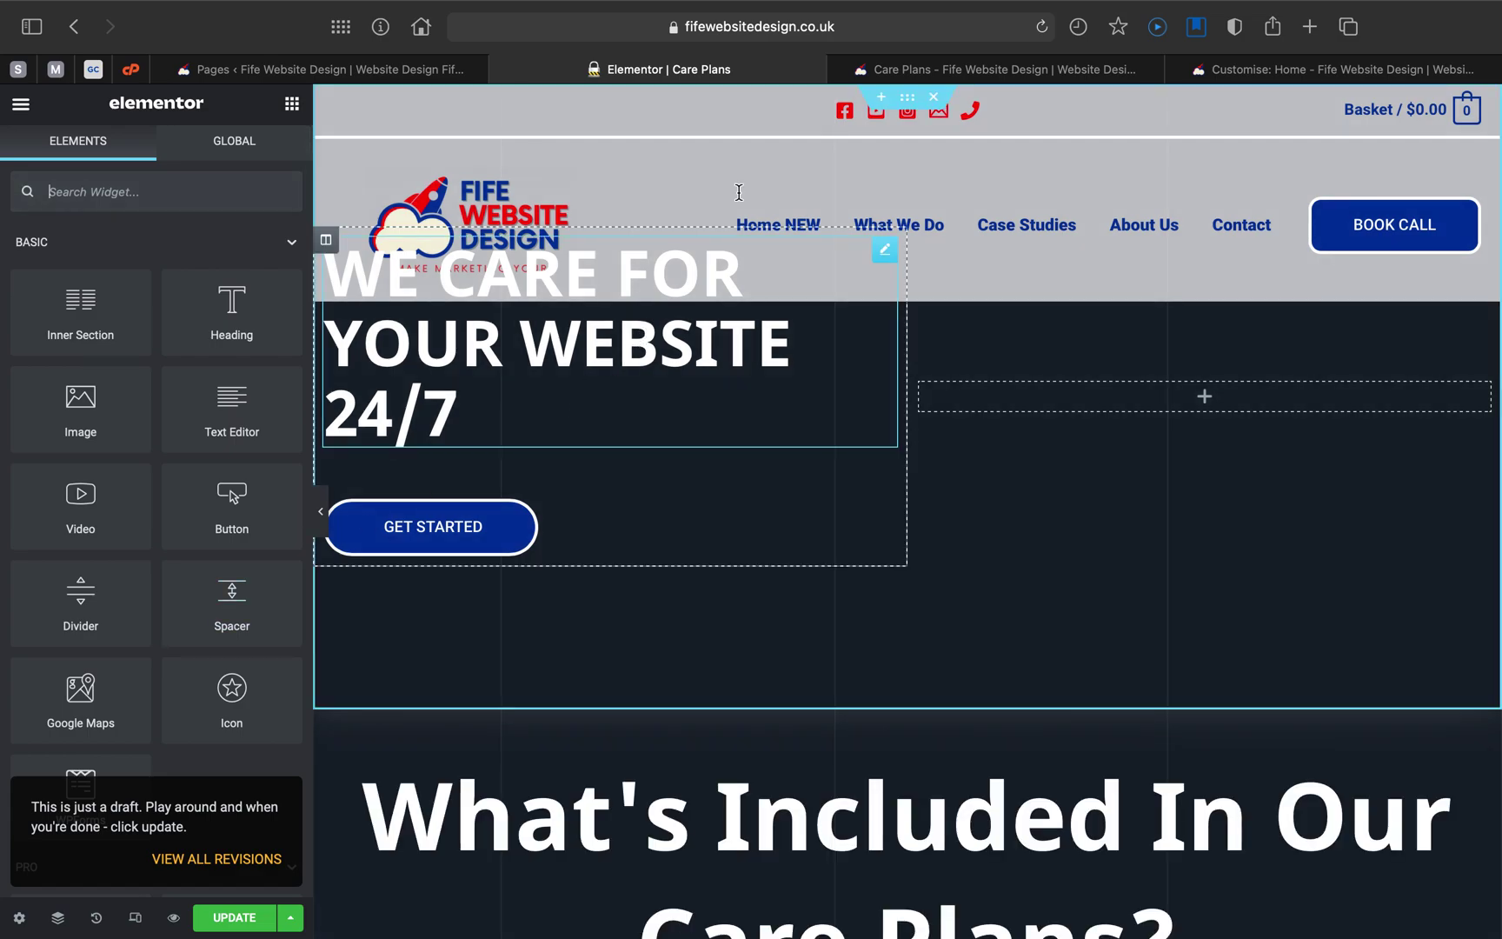
{"action": "left_click", "coordinate": [19, 918]}
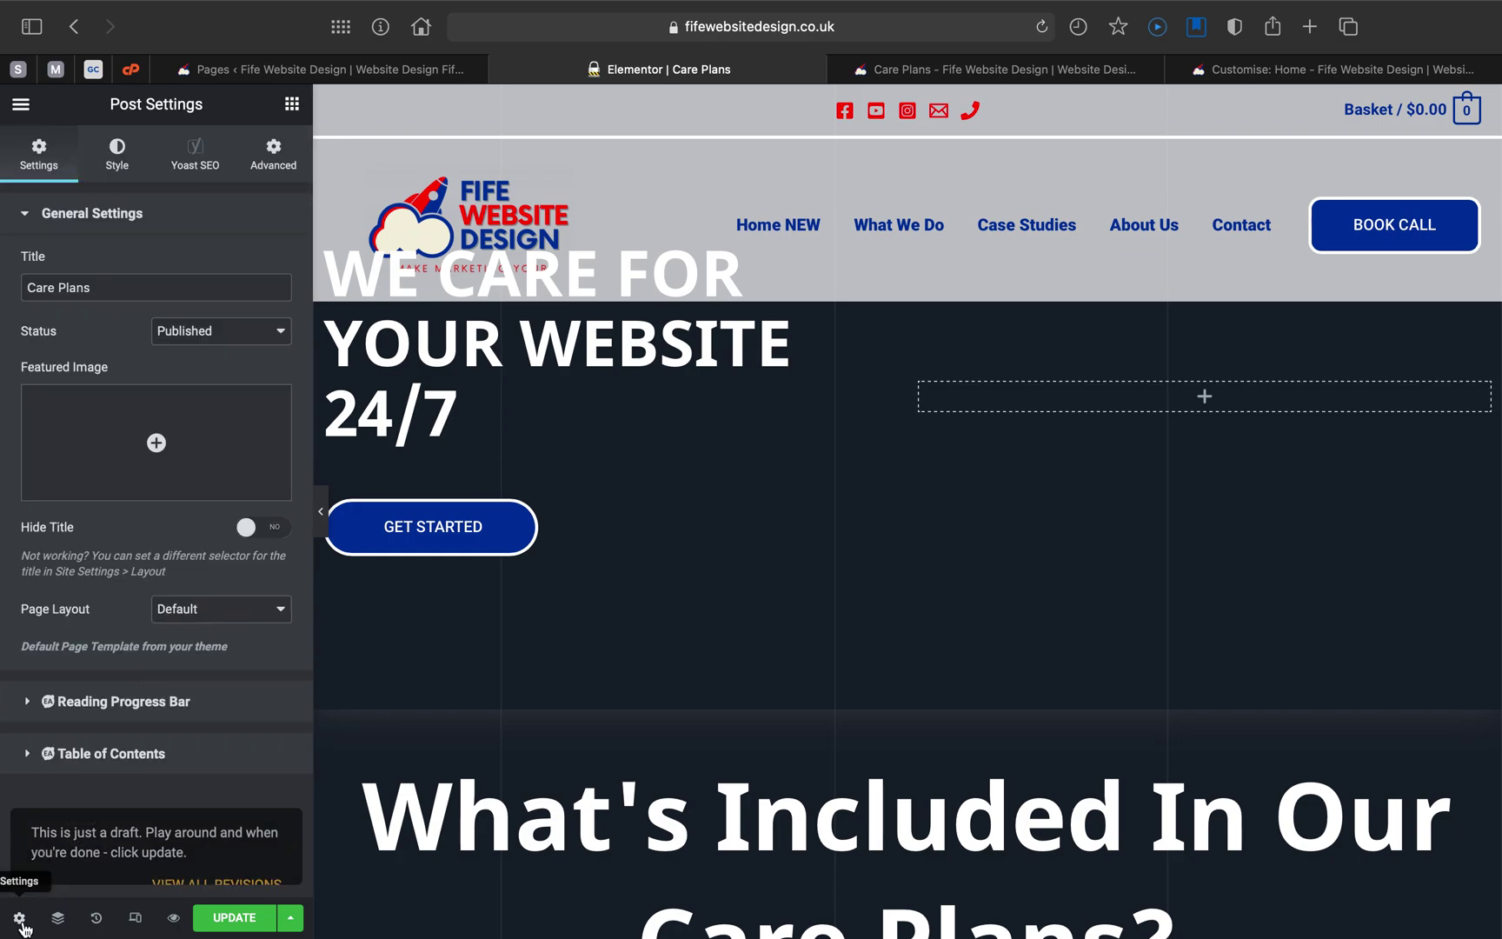
{"action": "left_click", "coordinate": [217, 609]}
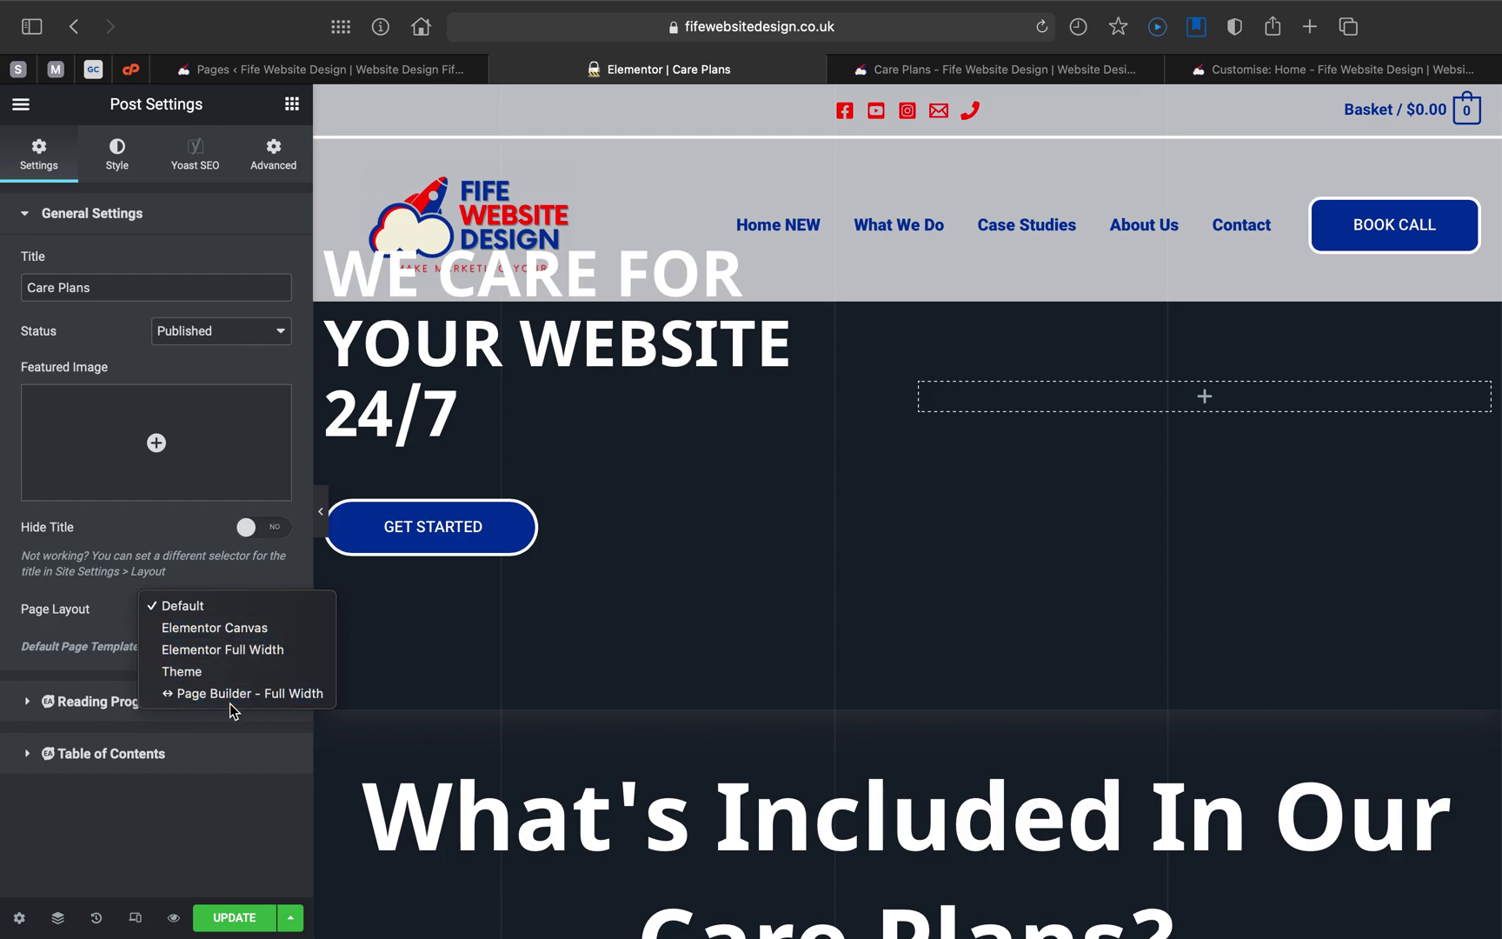
{"action": "left_click", "coordinate": [261, 649]}
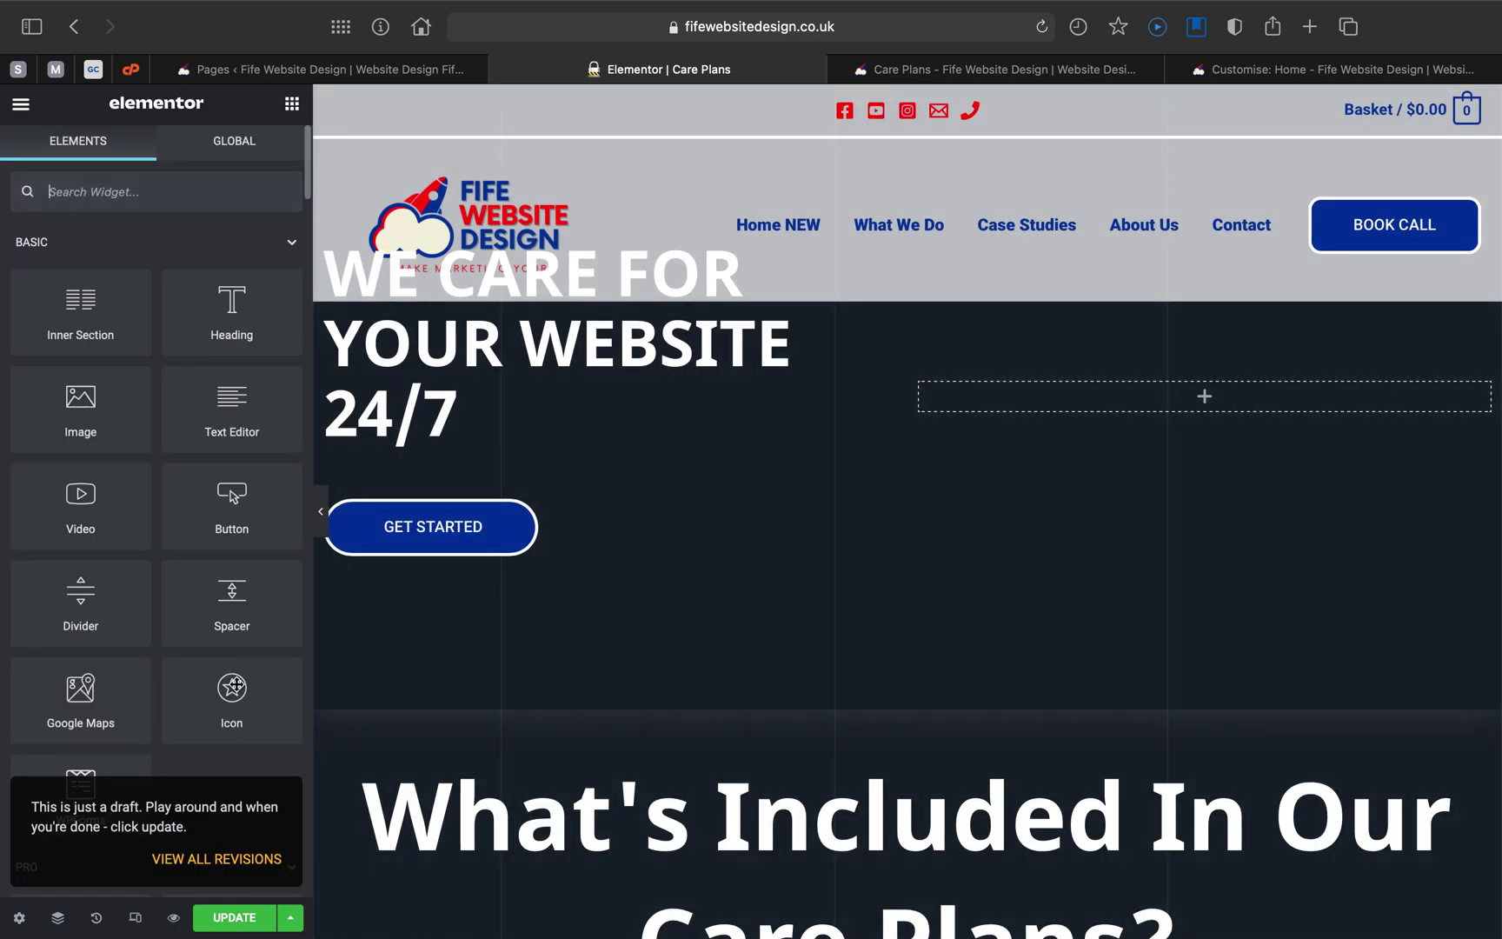
- Update the page and reload the live Care Plans page
{"action": "left_click", "coordinate": [226, 918]}
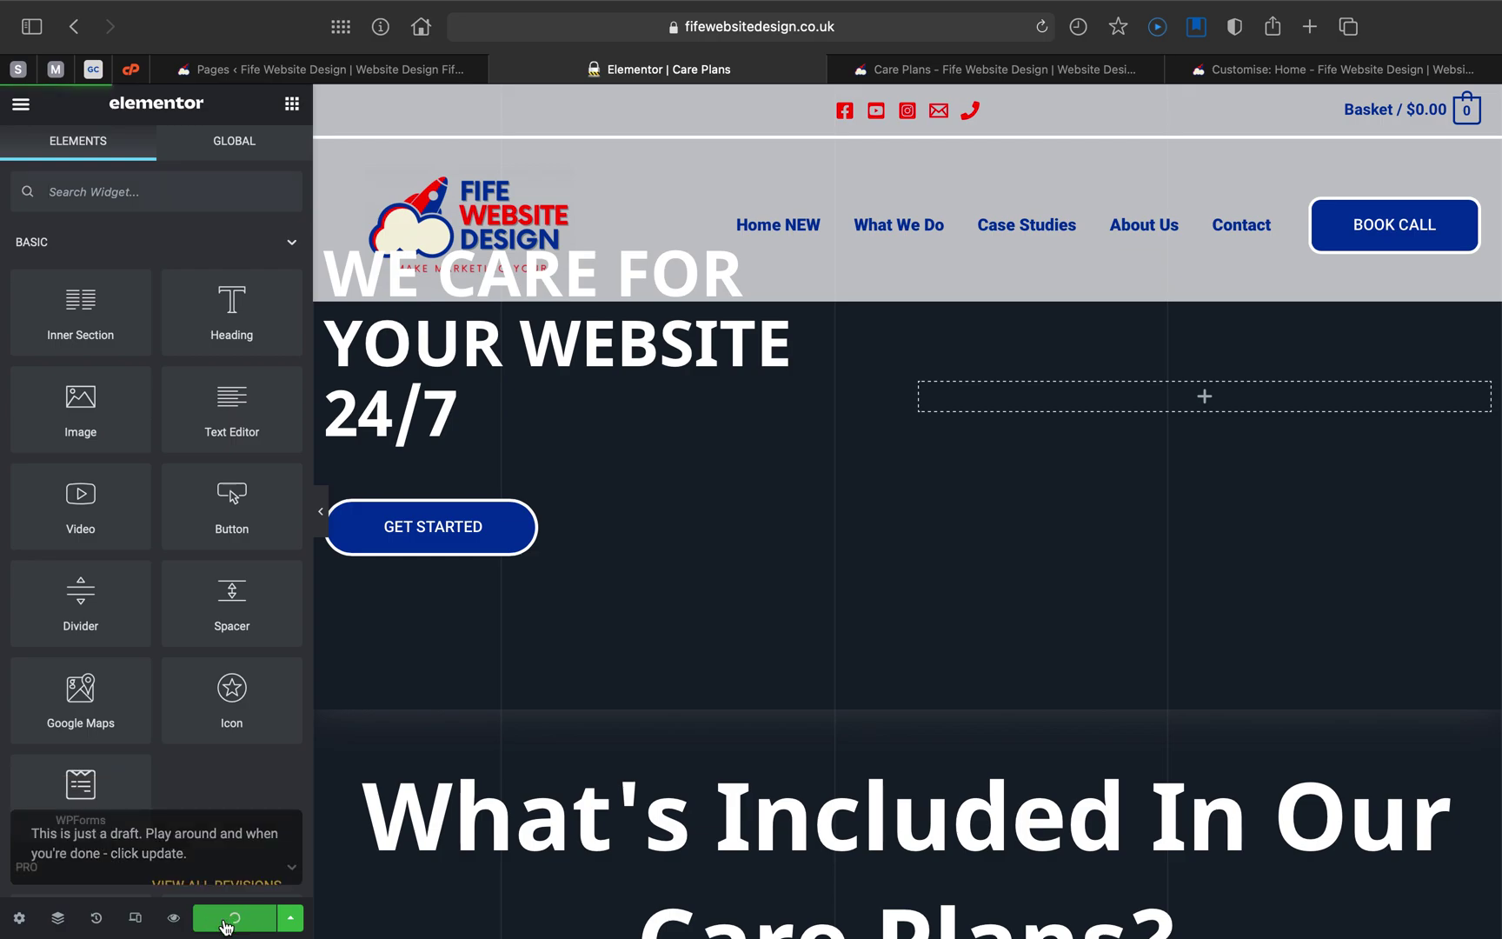
{"action": "left_click", "coordinate": [985, 70]}
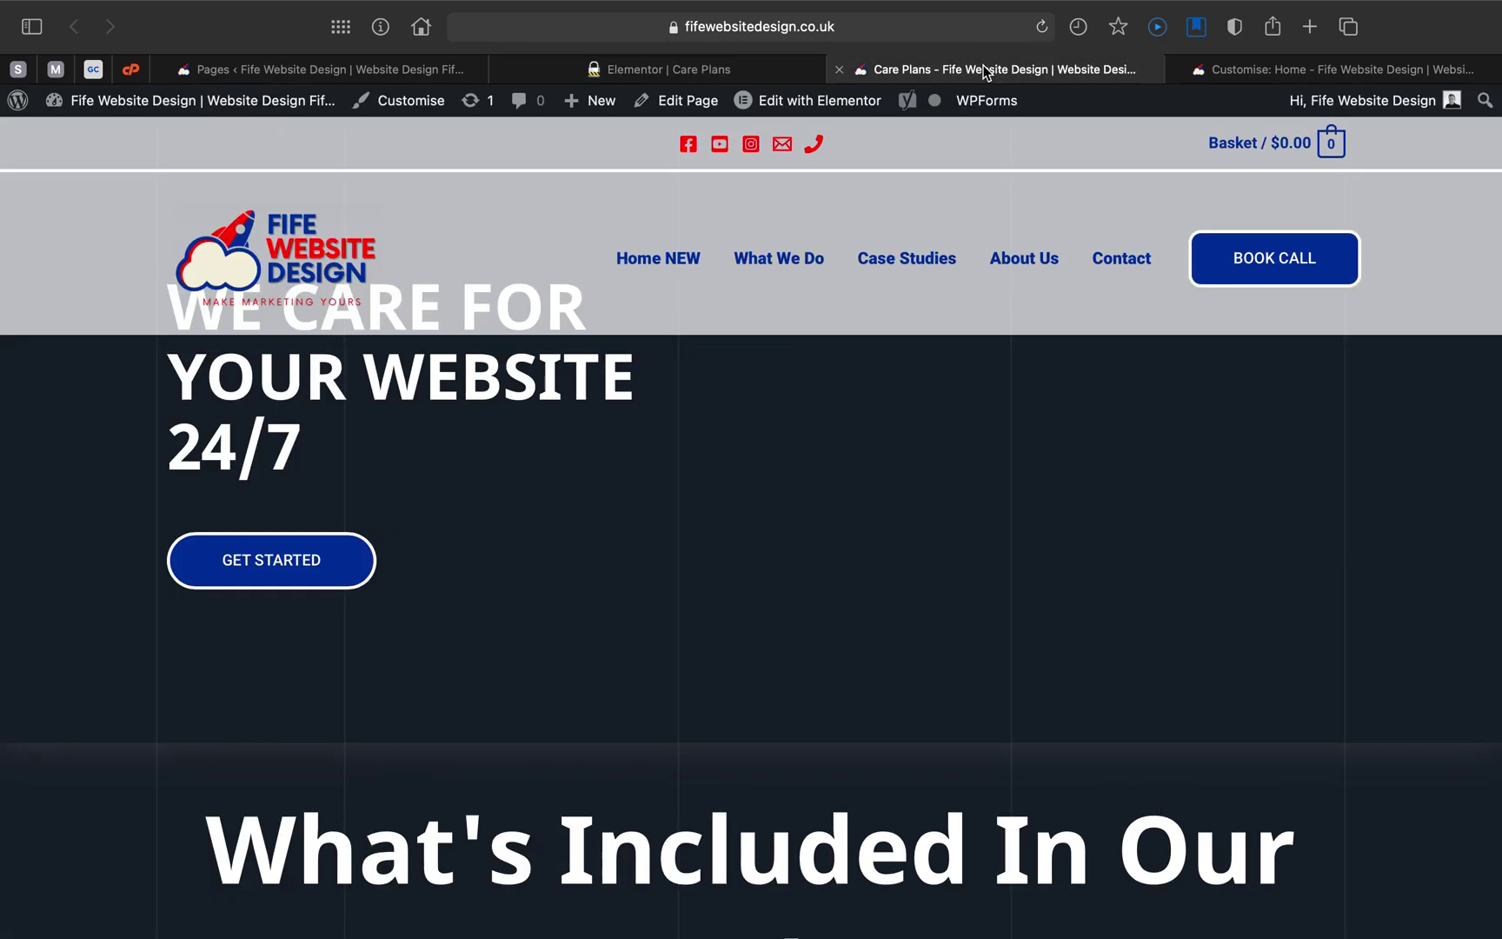
{"action": "key", "text": "super+r"}
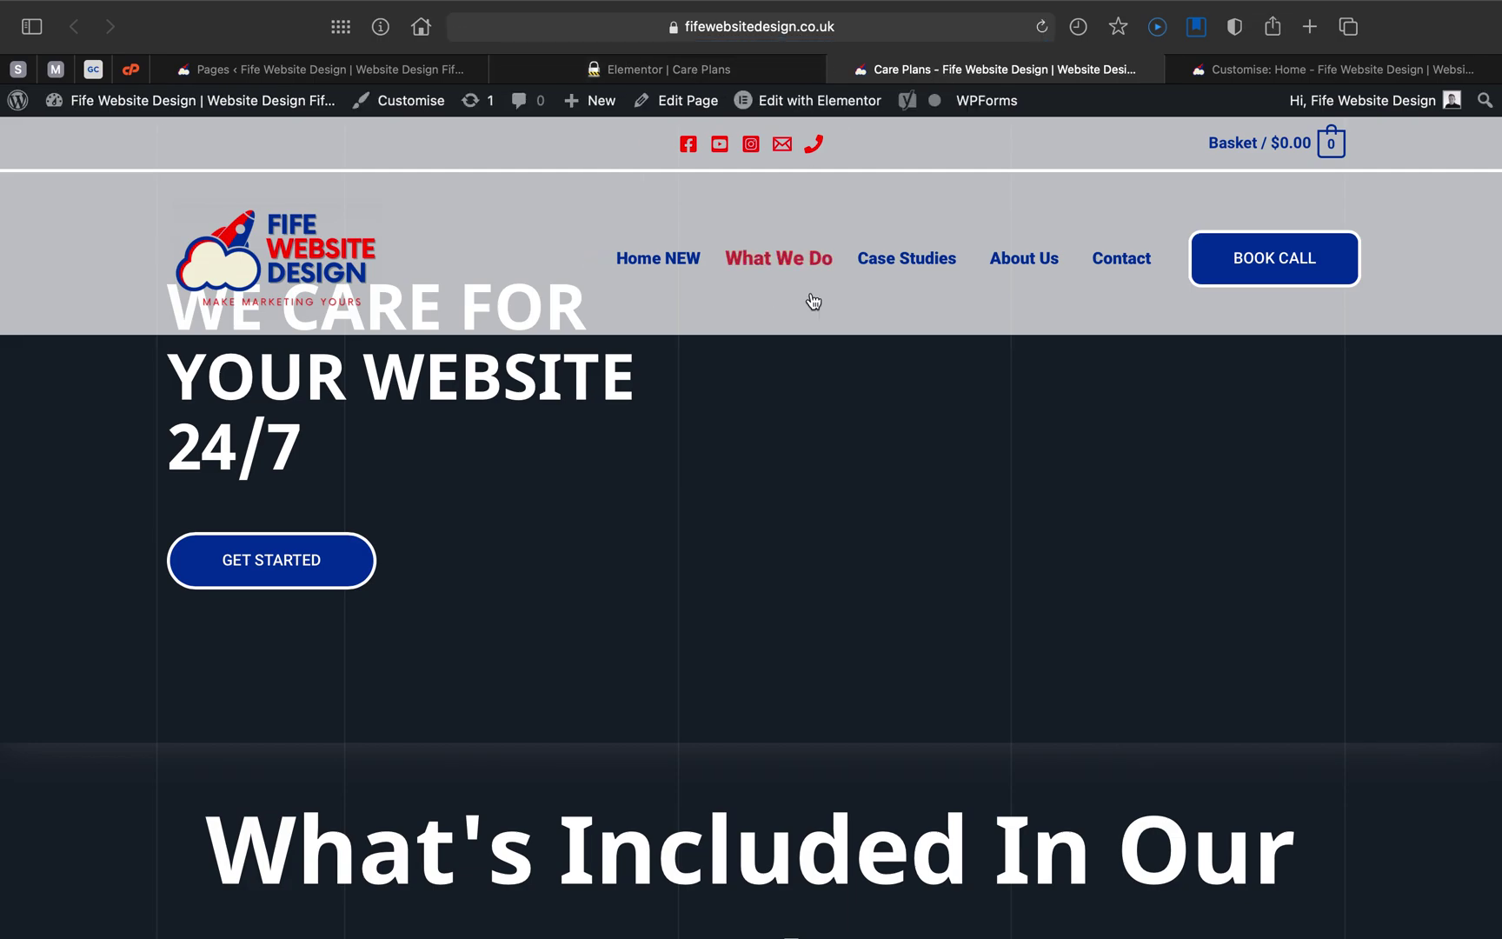
{"action": "scroll", "coordinate": [734, 446], "scroll_direction": "down", "scroll_amount": 3}
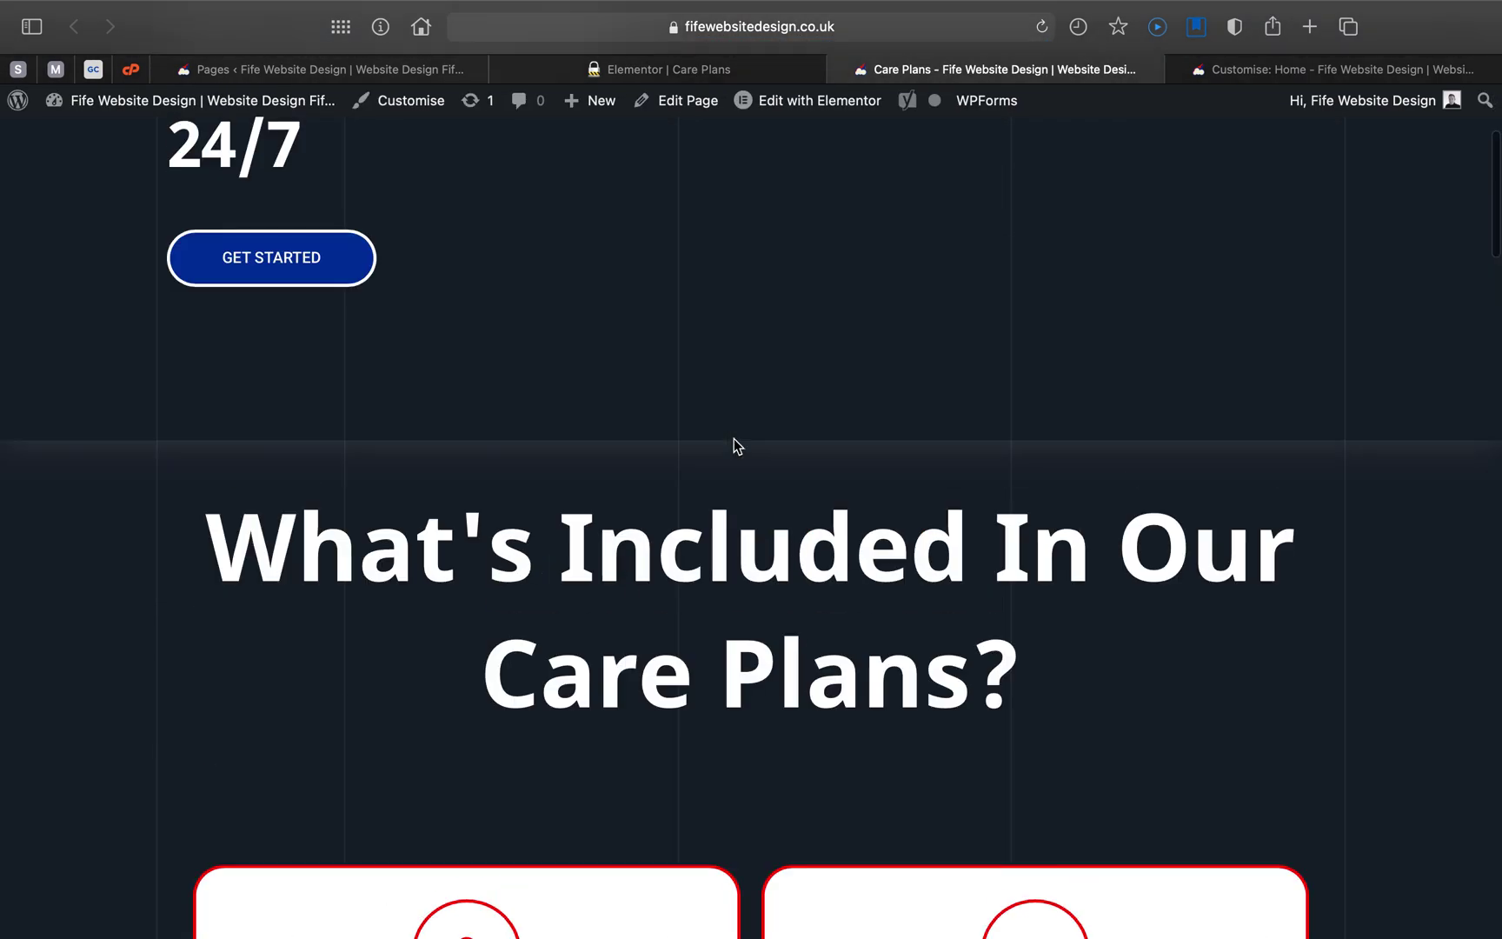
{"action": "scroll", "coordinate": [734, 446], "scroll_direction": "up", "scroll_amount": 3}
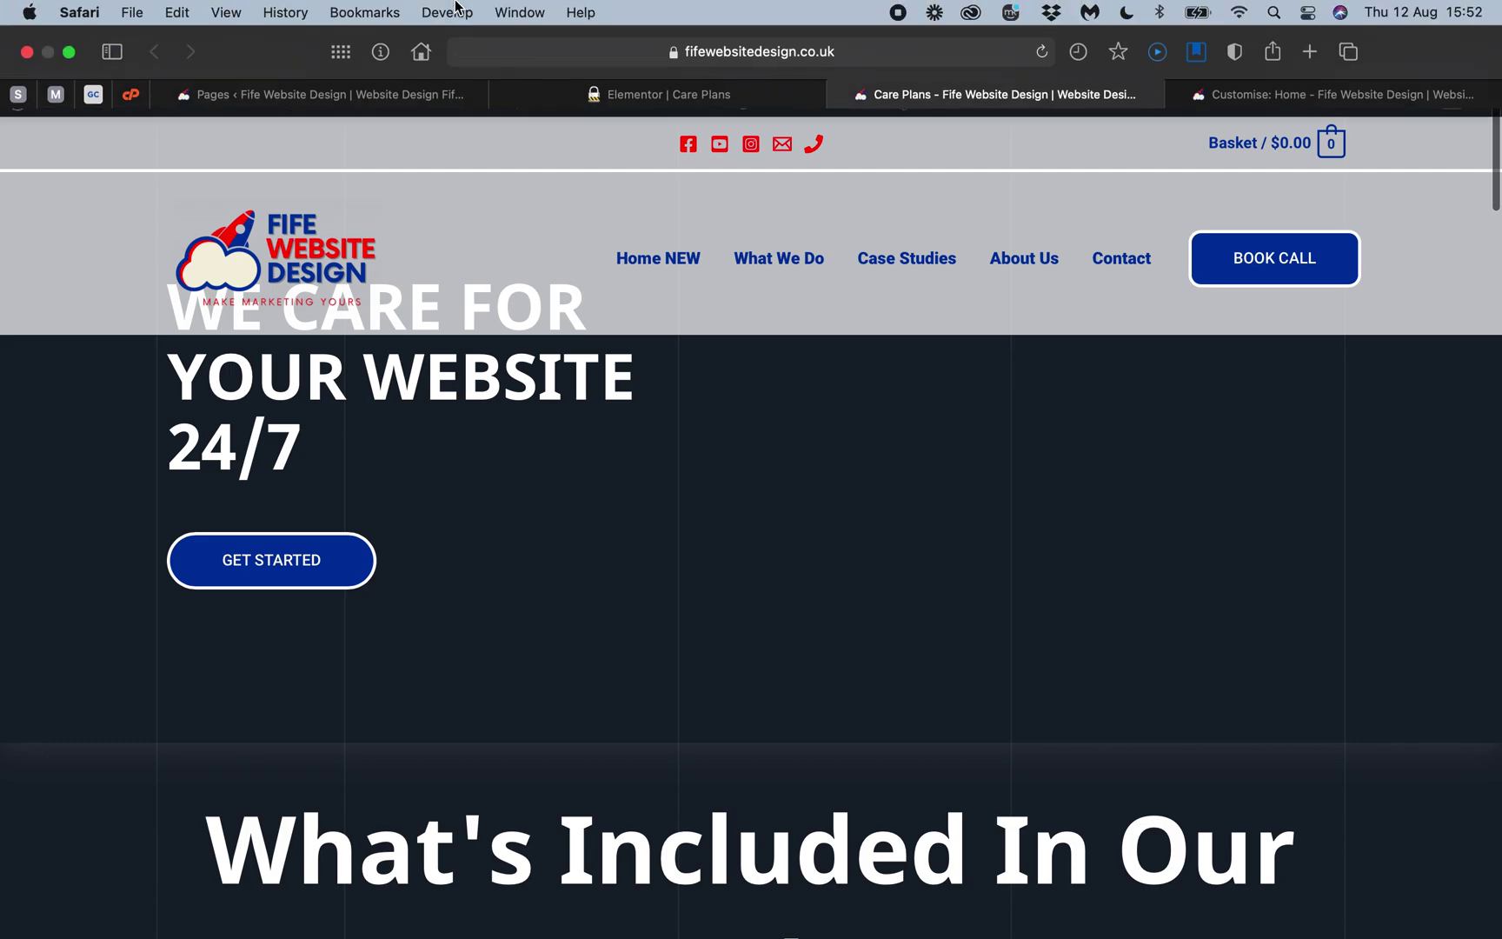
{"action": "left_click", "coordinate": [447, 12]}
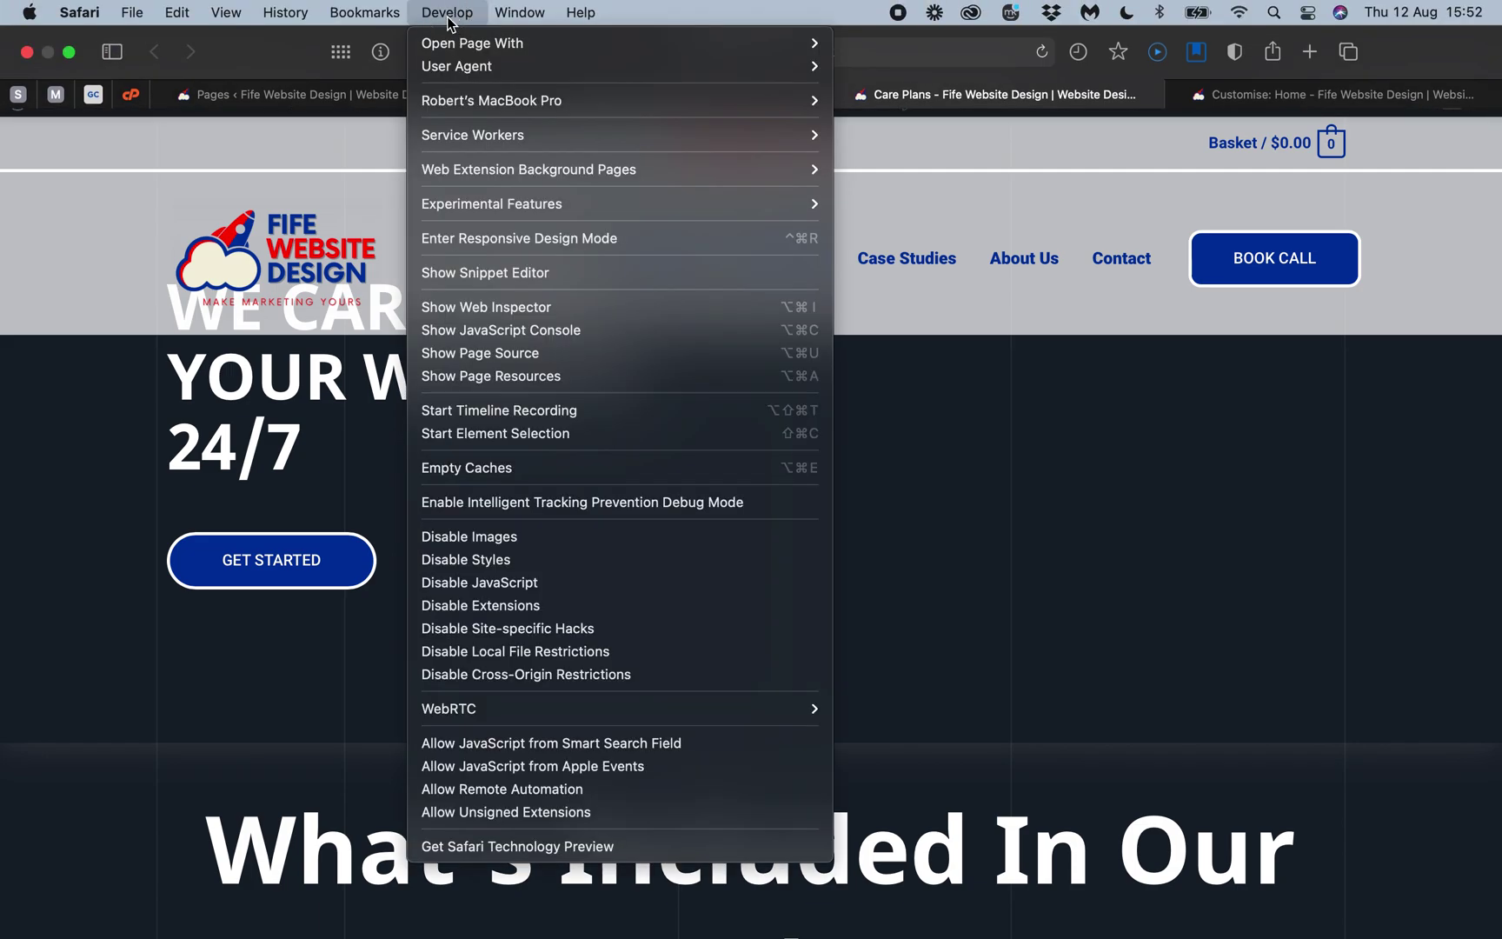
{"action": "left_click", "coordinate": [514, 466]}
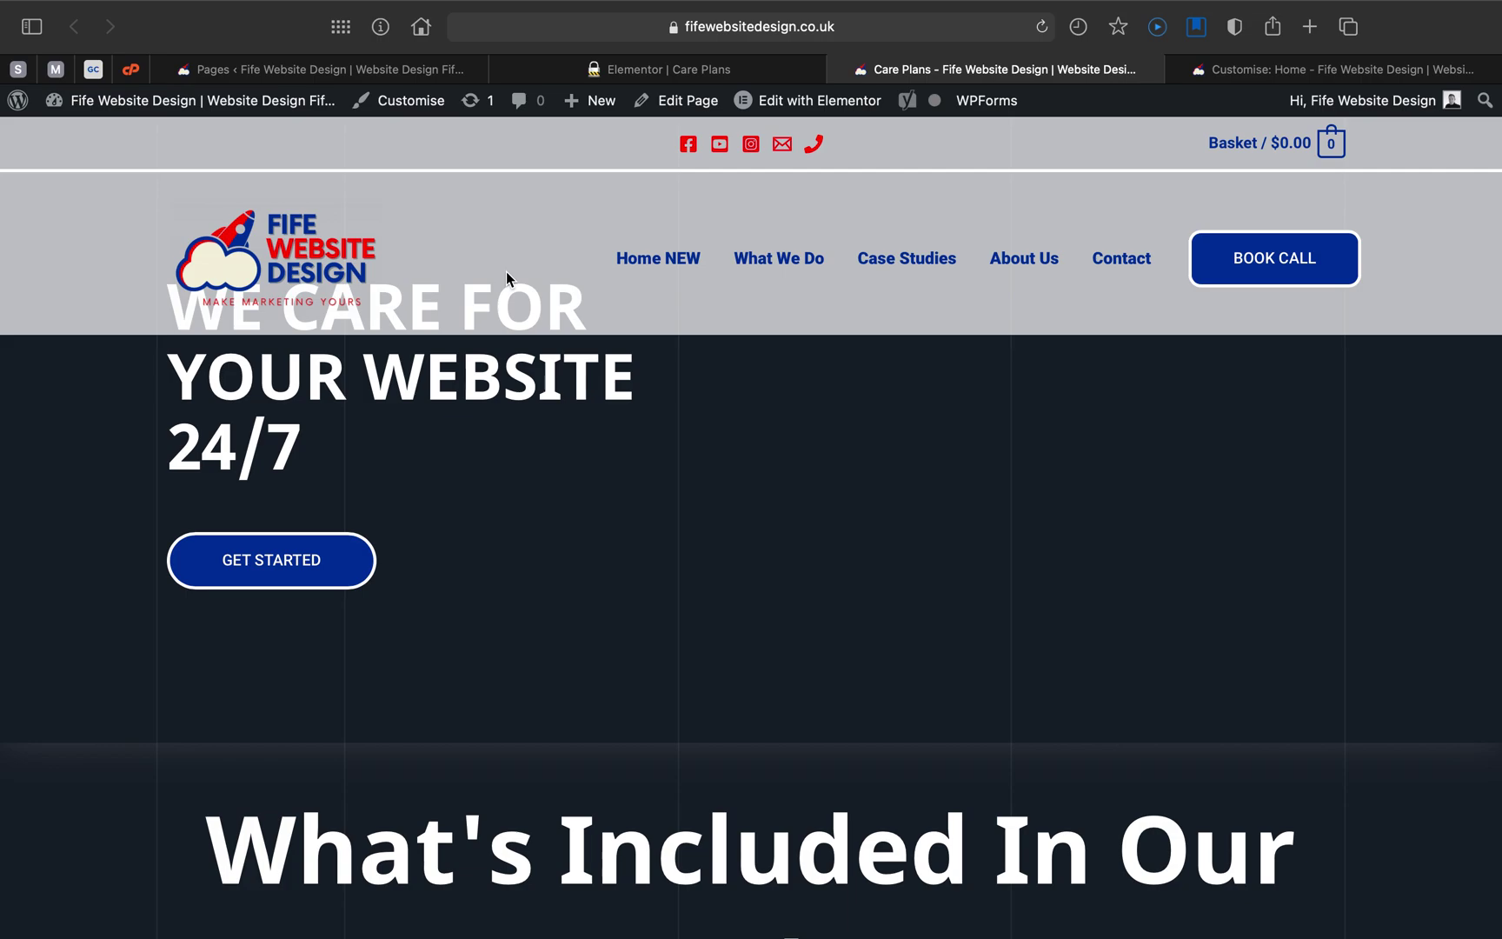
{"action": "scroll", "coordinate": [904, 382], "scroll_direction": "down", "scroll_amount": 10}
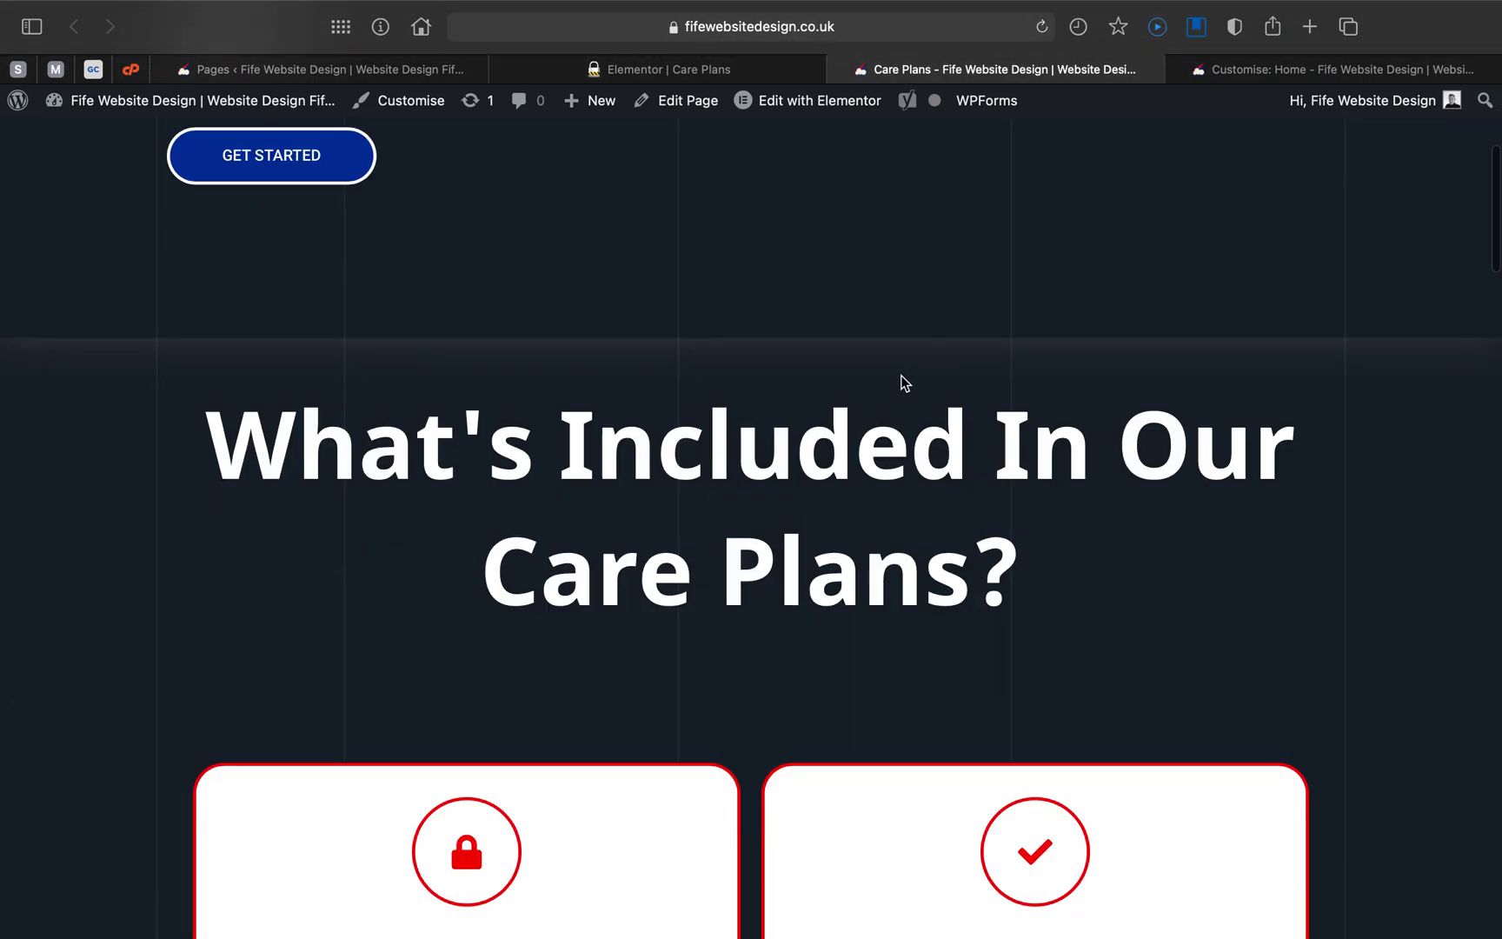
{"action": "scroll", "coordinate": [902, 383], "scroll_direction": "up", "scroll_amount": 10}
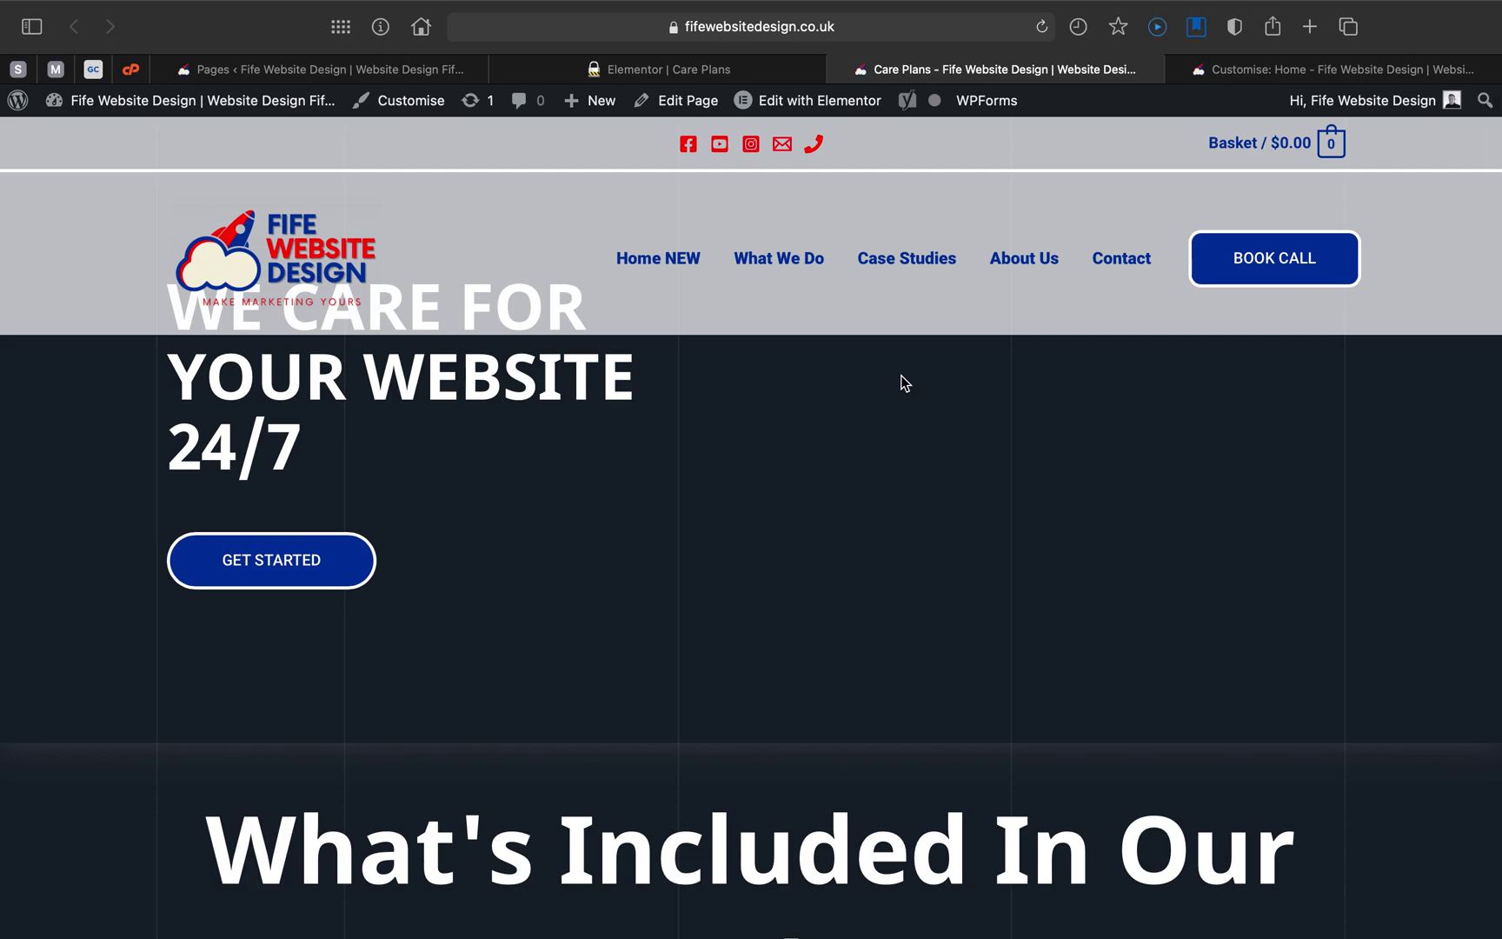
{"action": "left_click", "coordinate": [702, 74]}
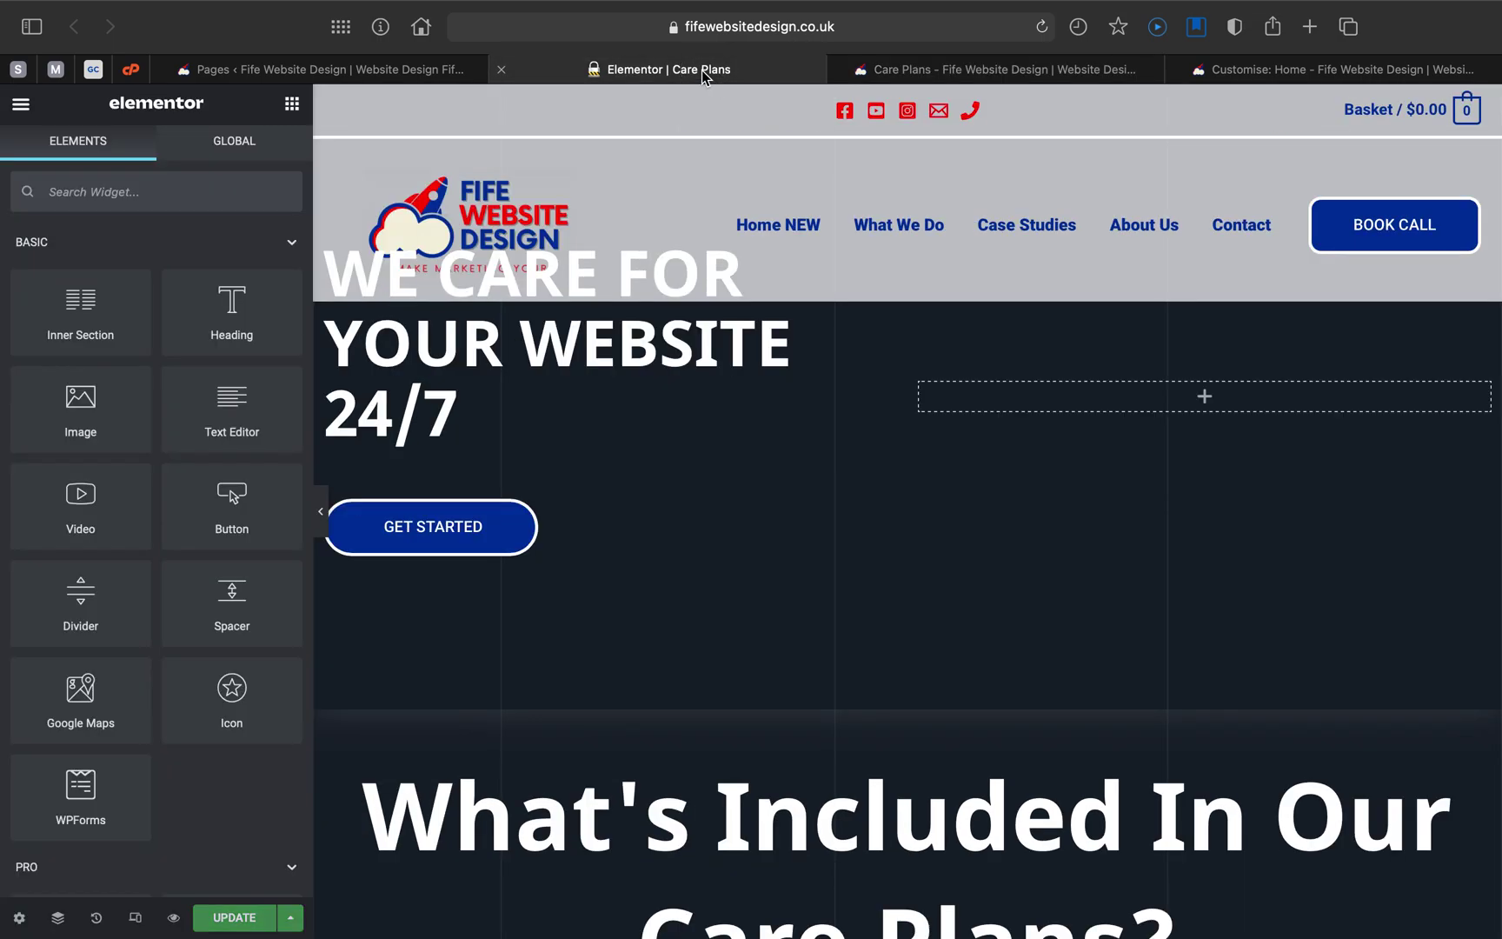
{"action": "left_click", "coordinate": [937, 73]}
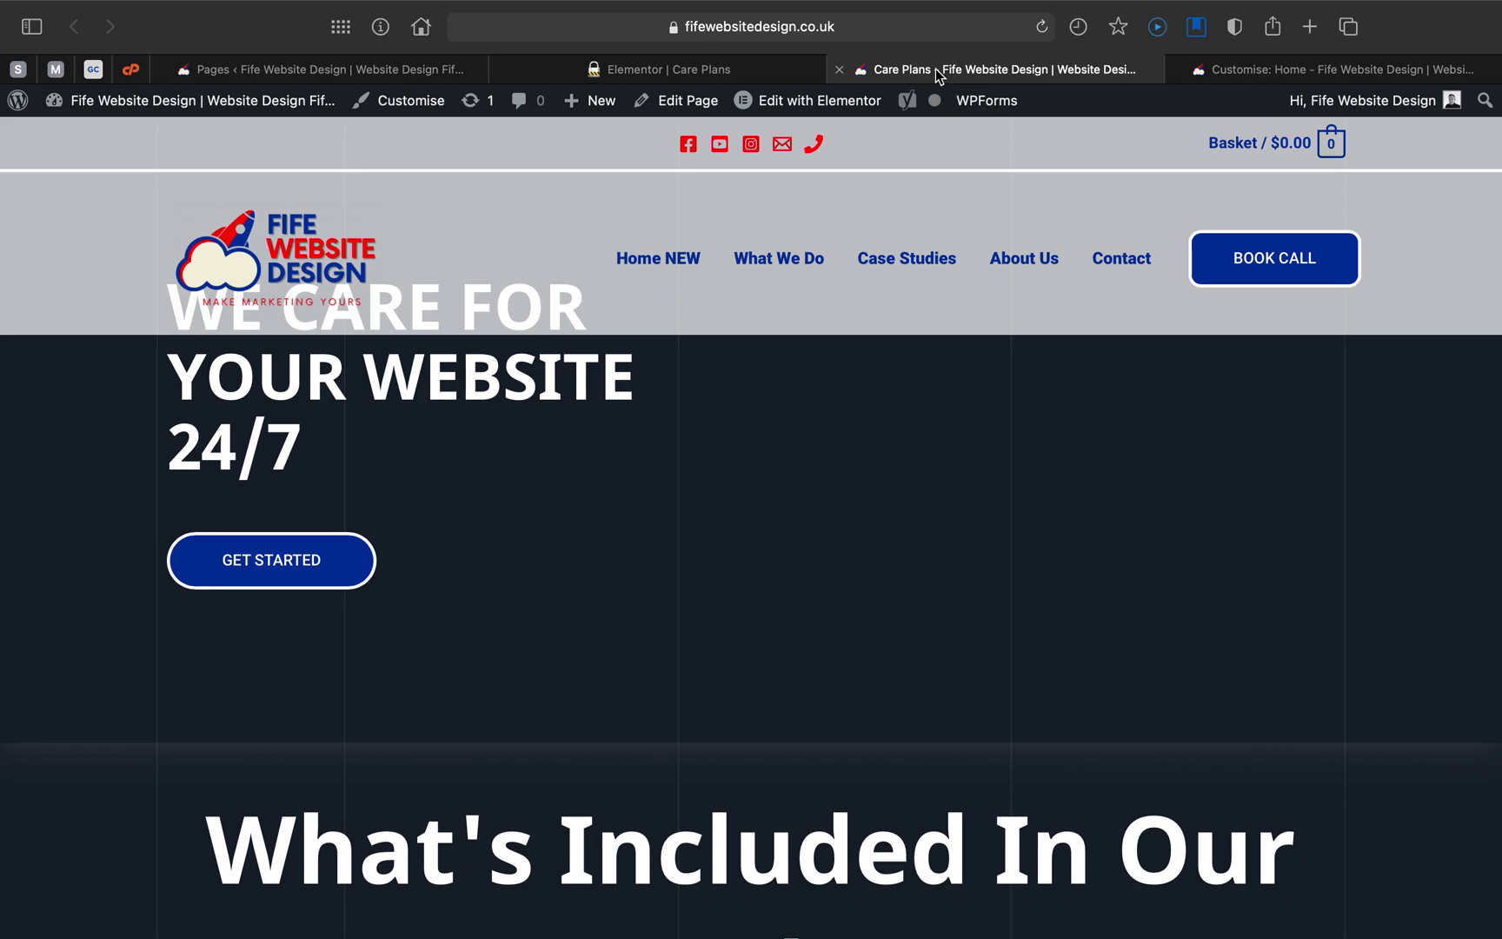
- Open Astra's Header Builder in the Customizer, checking the live Care Plans page in between
{"action": "left_click", "coordinate": [1294, 73]}
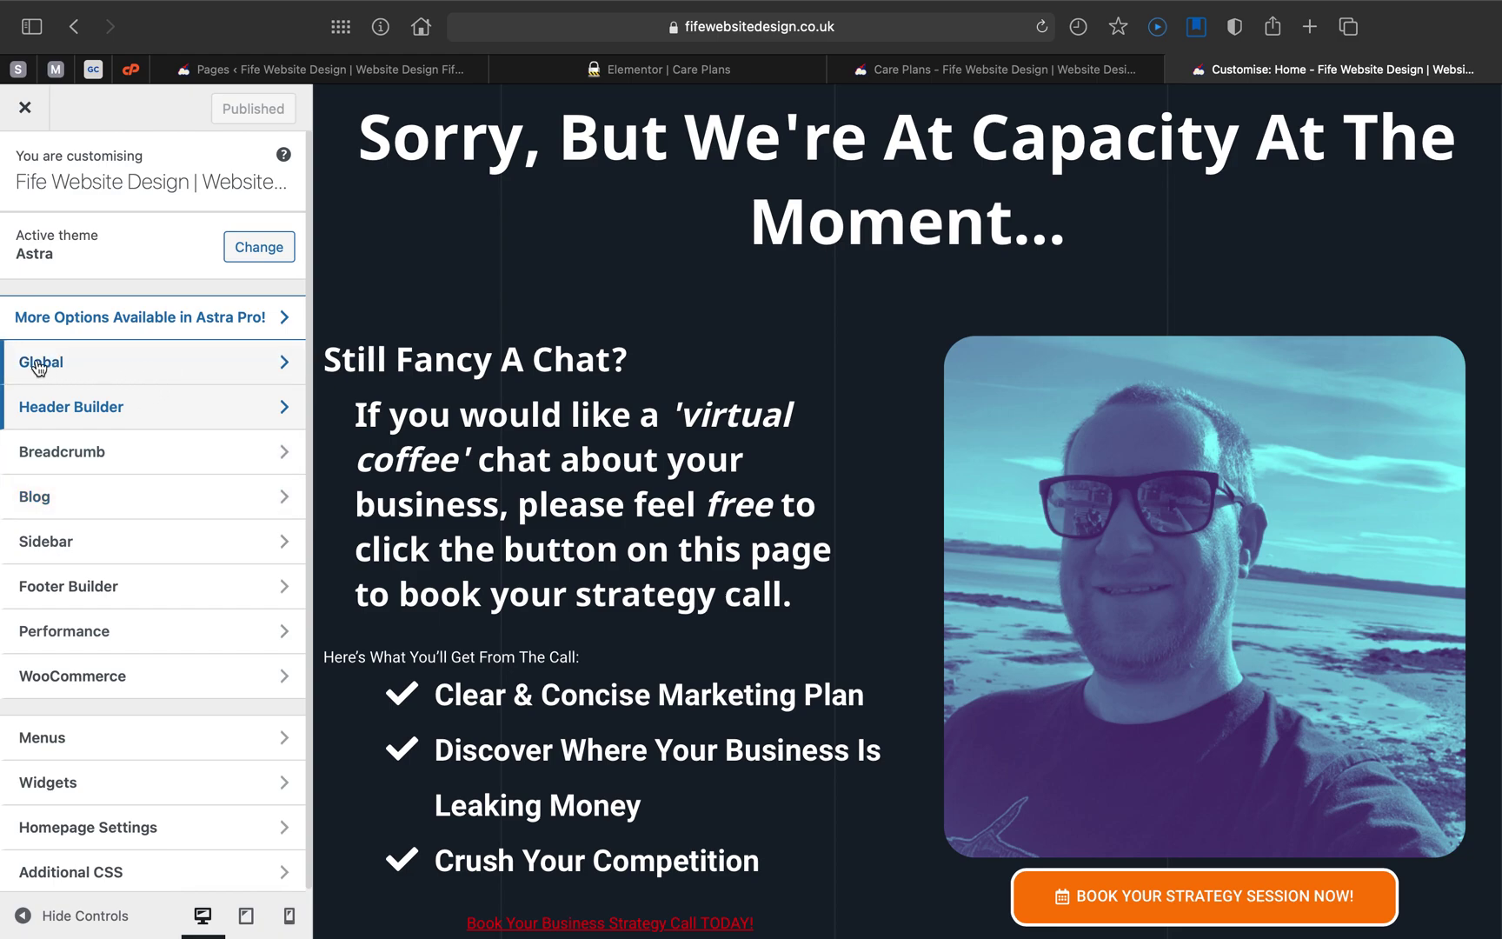
{"action": "left_click", "coordinate": [133, 409]}
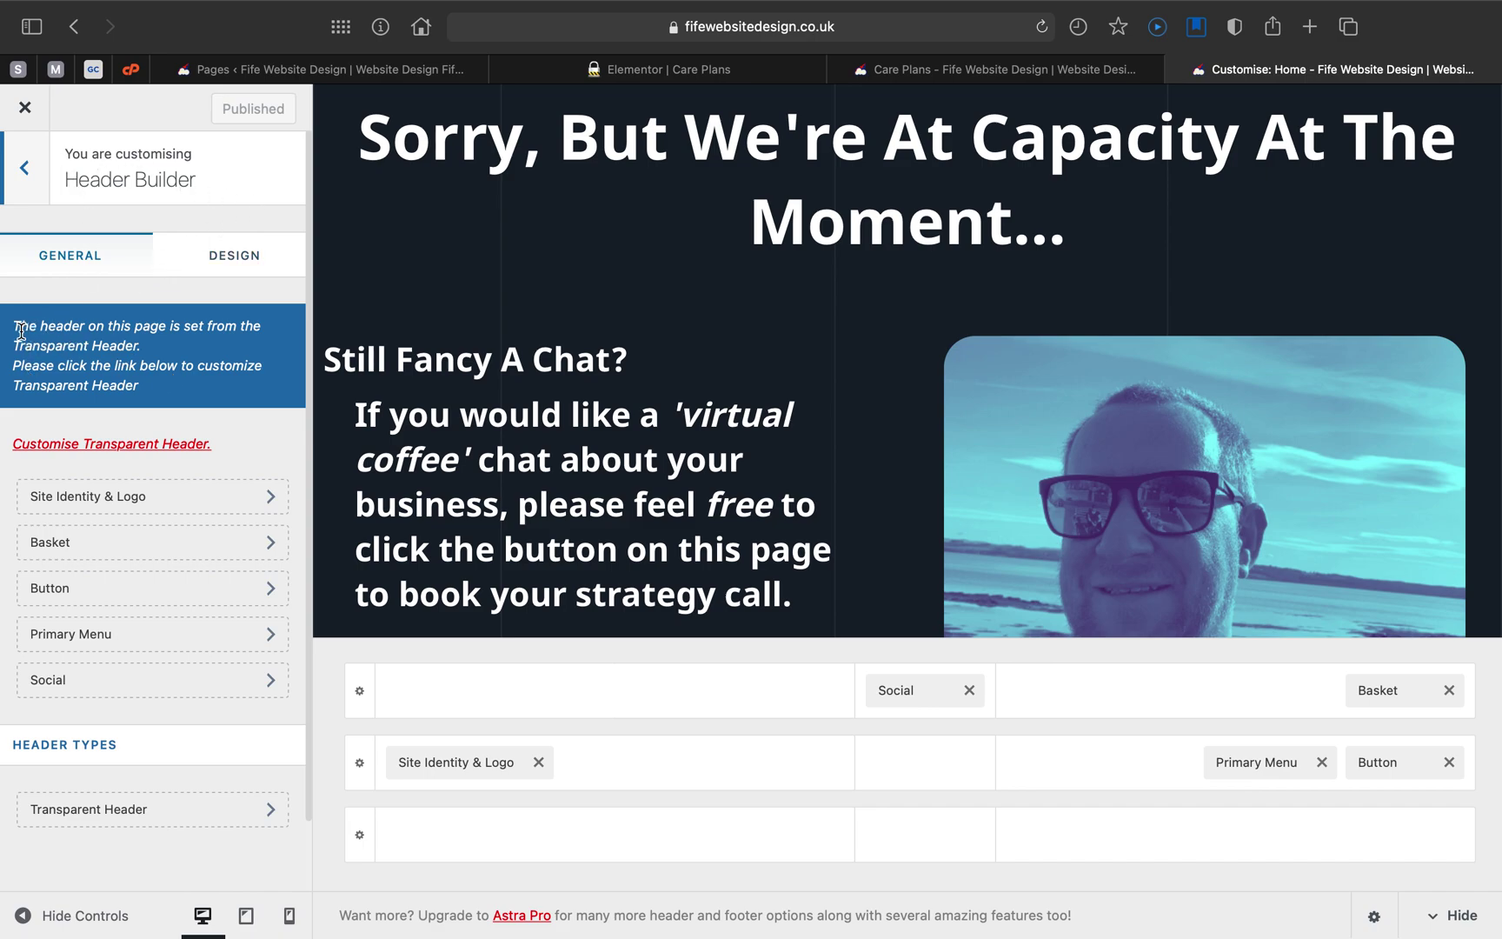
{"action": "left_click", "coordinate": [906, 73]}
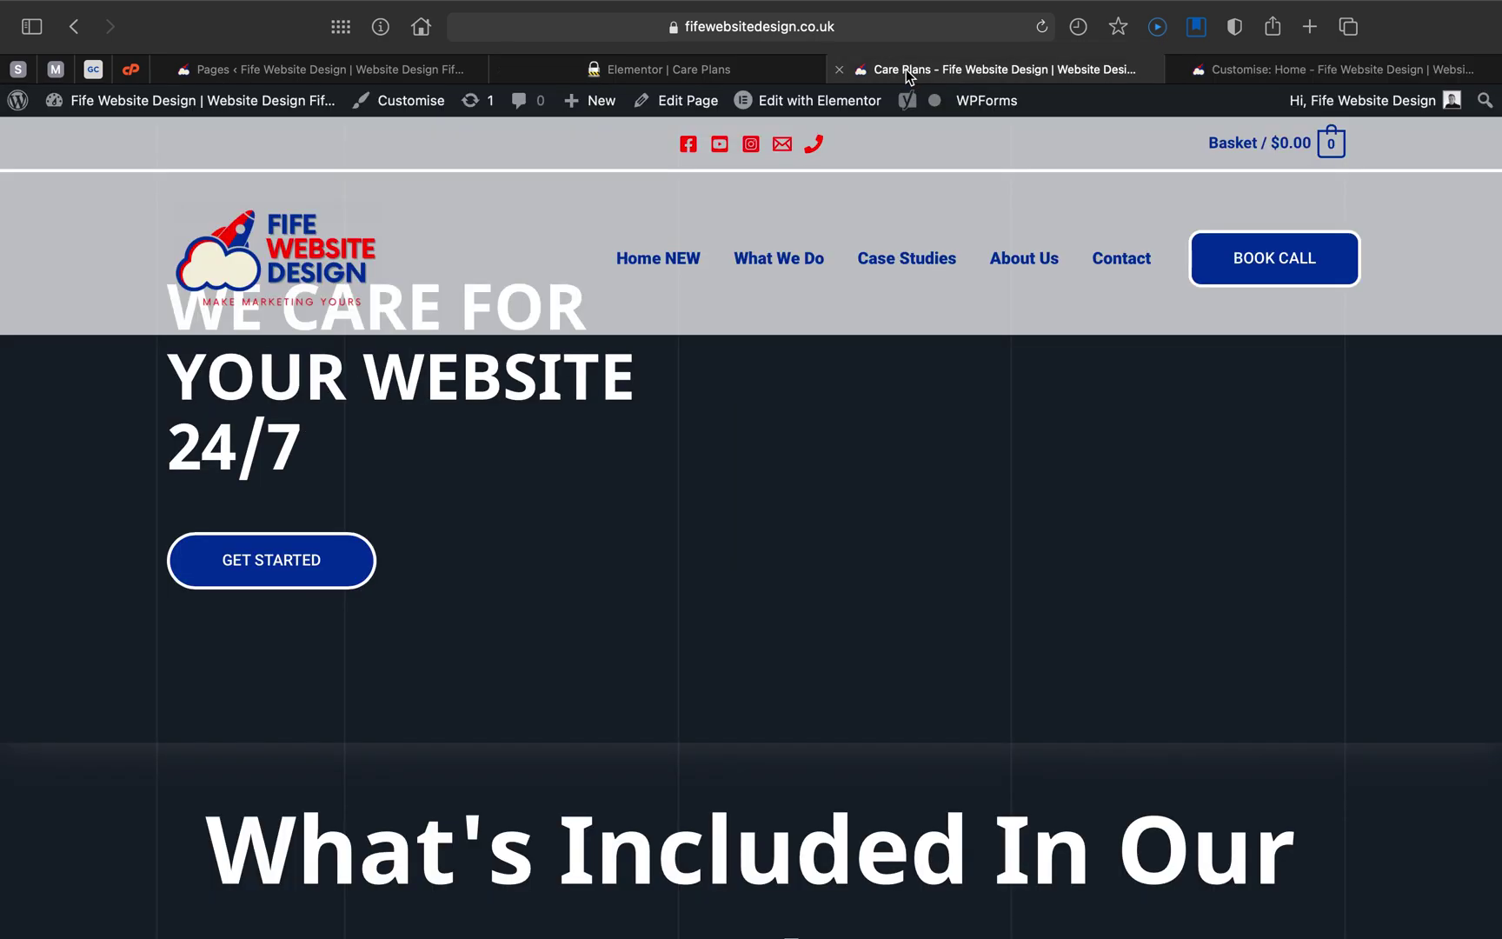
{"action": "left_click", "coordinate": [1251, 70]}
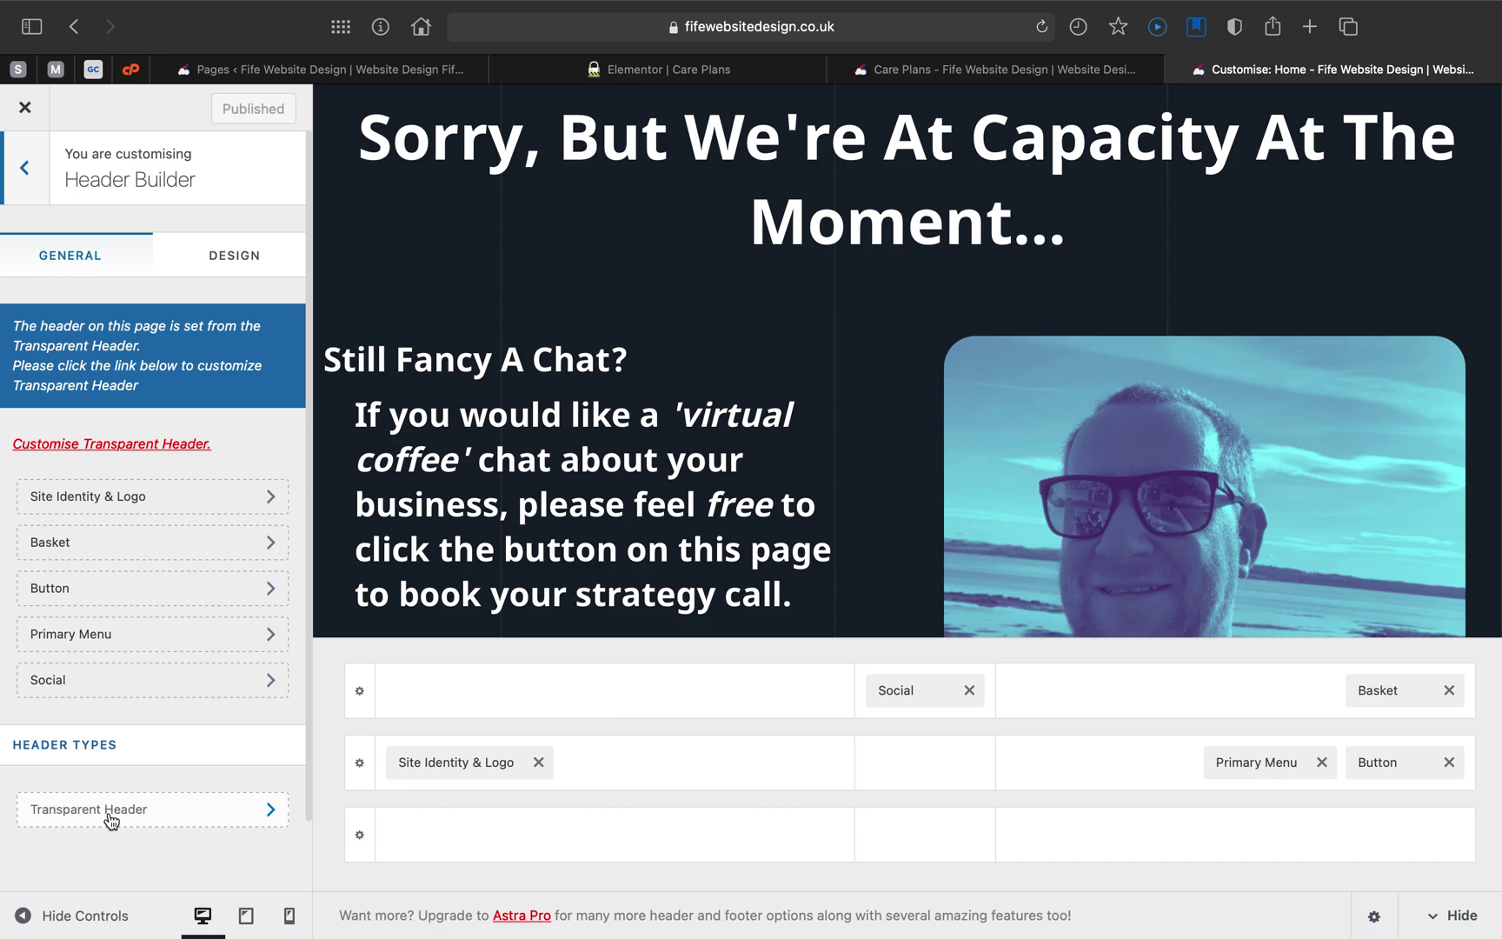
- Highlight the notice that this page's header comes from the Transparent Header settings
{"action": "left_click", "coordinate": [16, 325]}
{"action": "left_click_drag", "start_coordinate": [15, 325], "coordinate": [195, 386]}
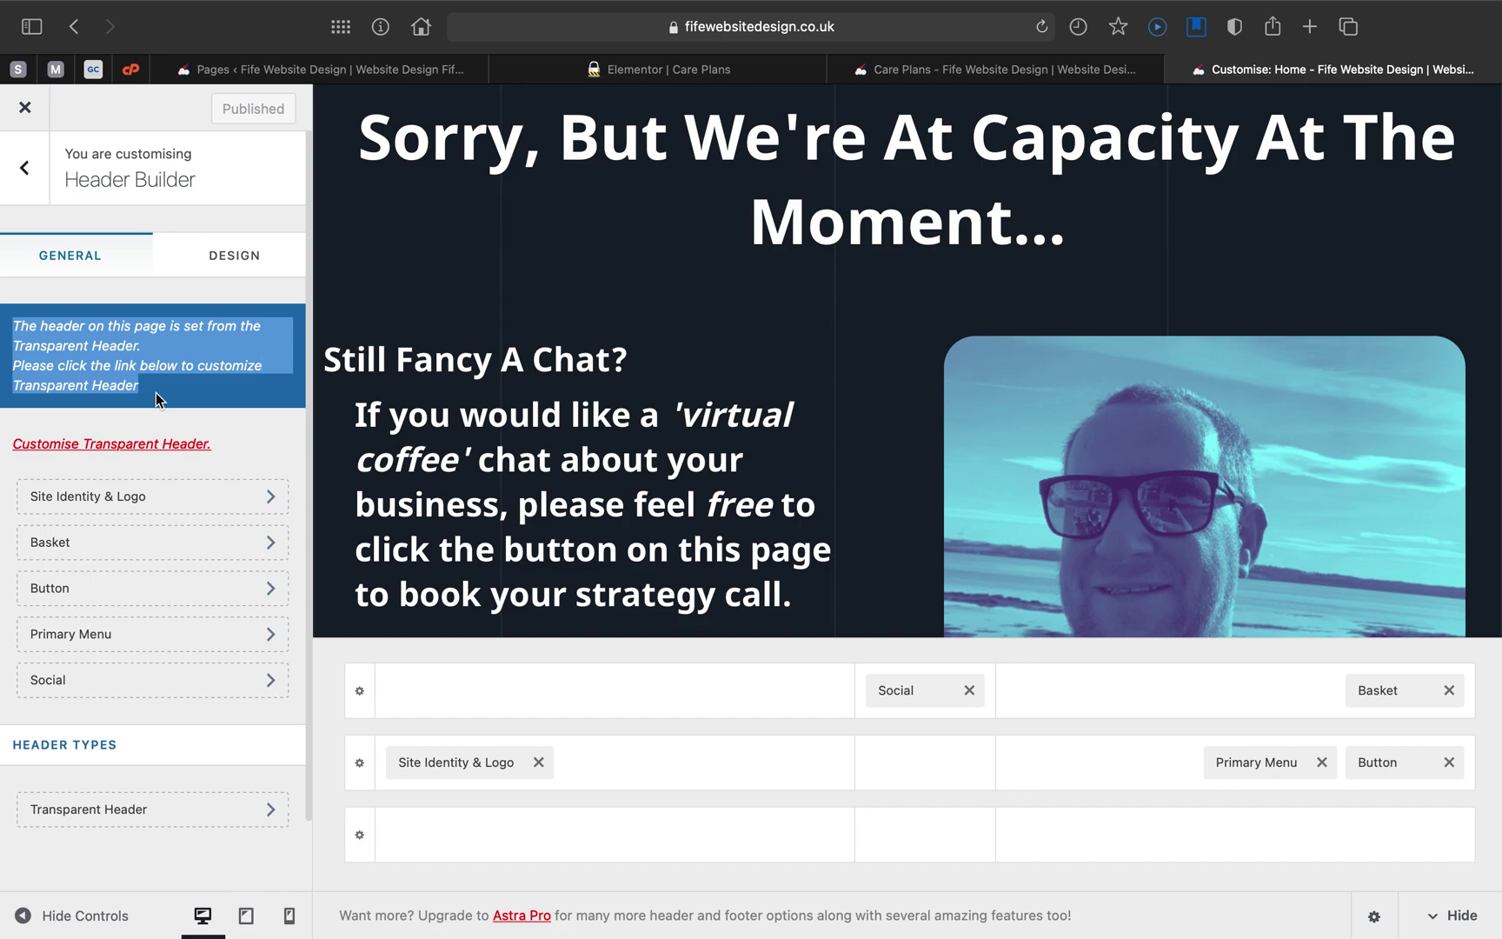
{"action": "left_click", "coordinate": [205, 398]}
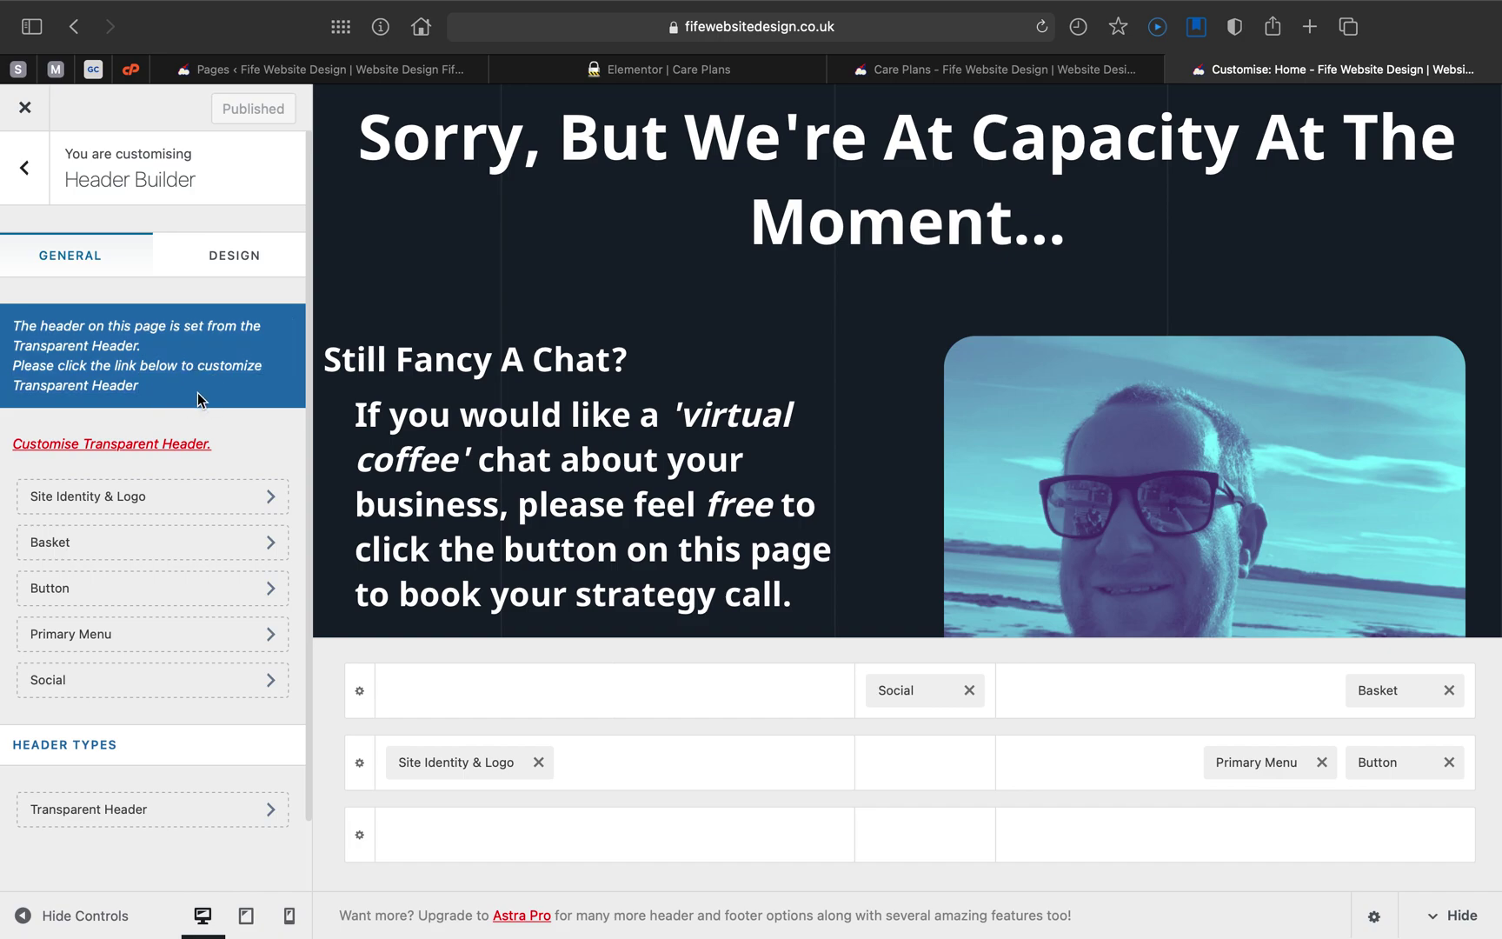
{"action": "left_click_drag", "start_coordinate": [14, 363], "coordinate": [198, 397]}
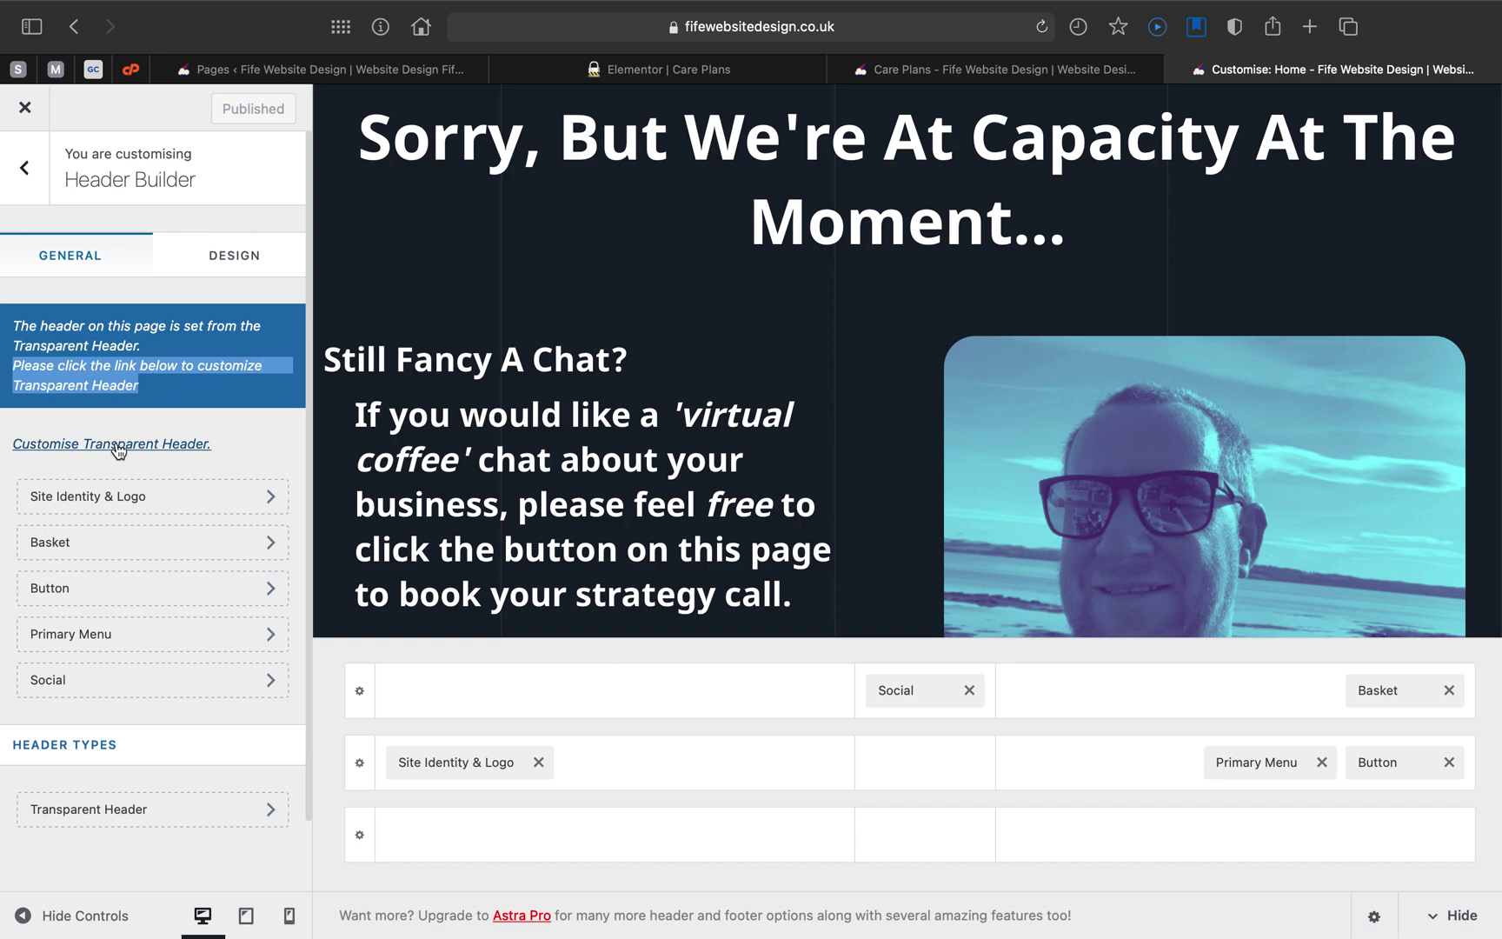
- Switch off Transparent Header's Enable on Complete Website option and publish the change
{"action": "left_click", "coordinate": [118, 447]}
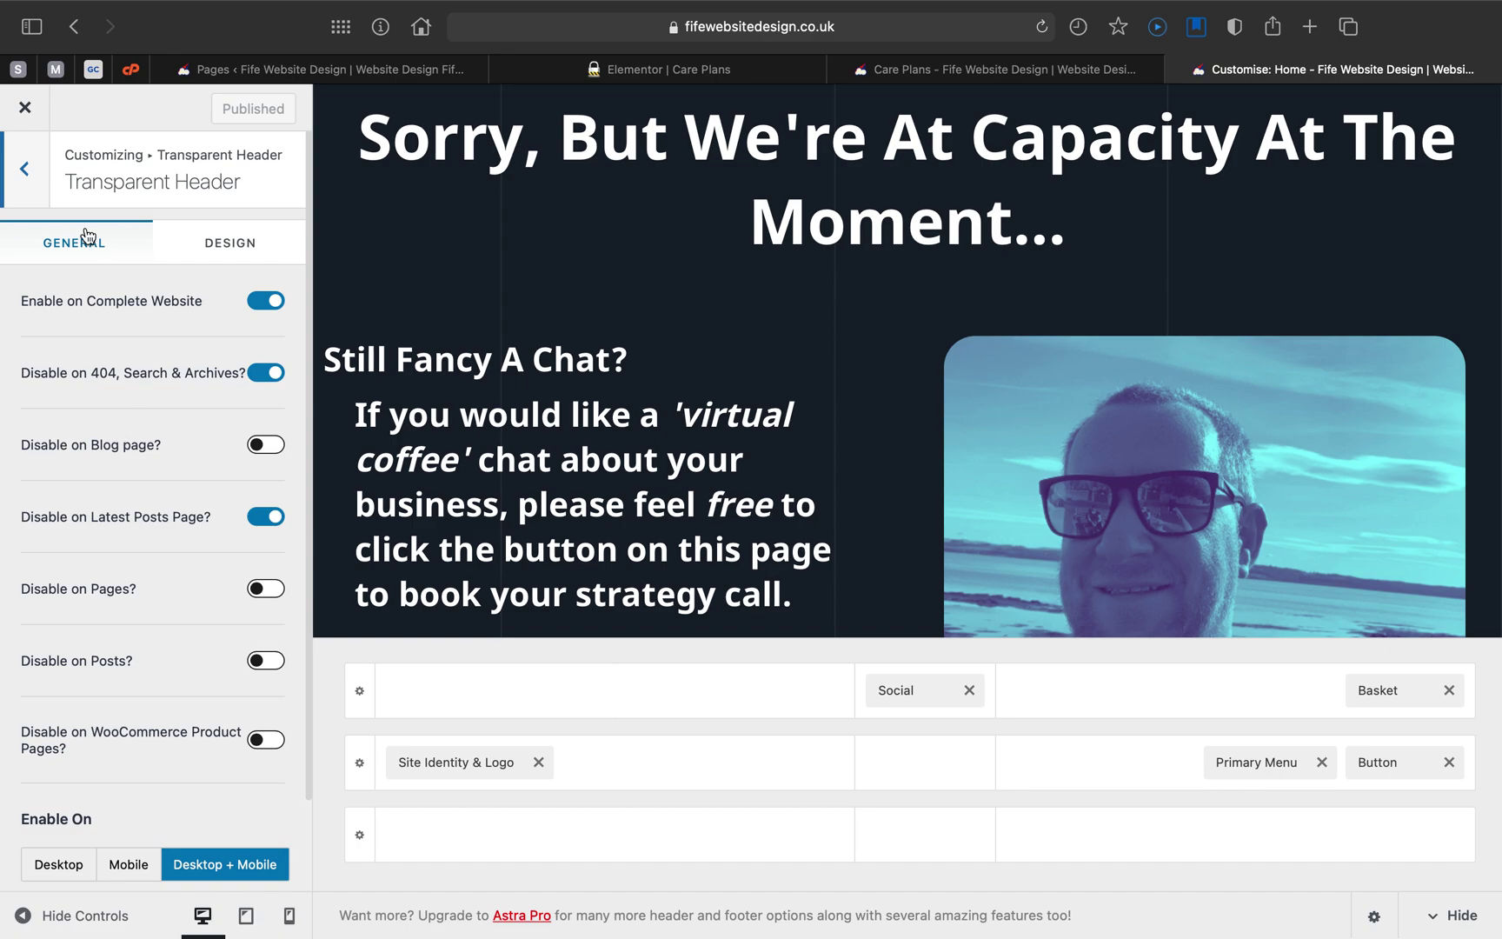
{"action": "left_click", "coordinate": [265, 304]}
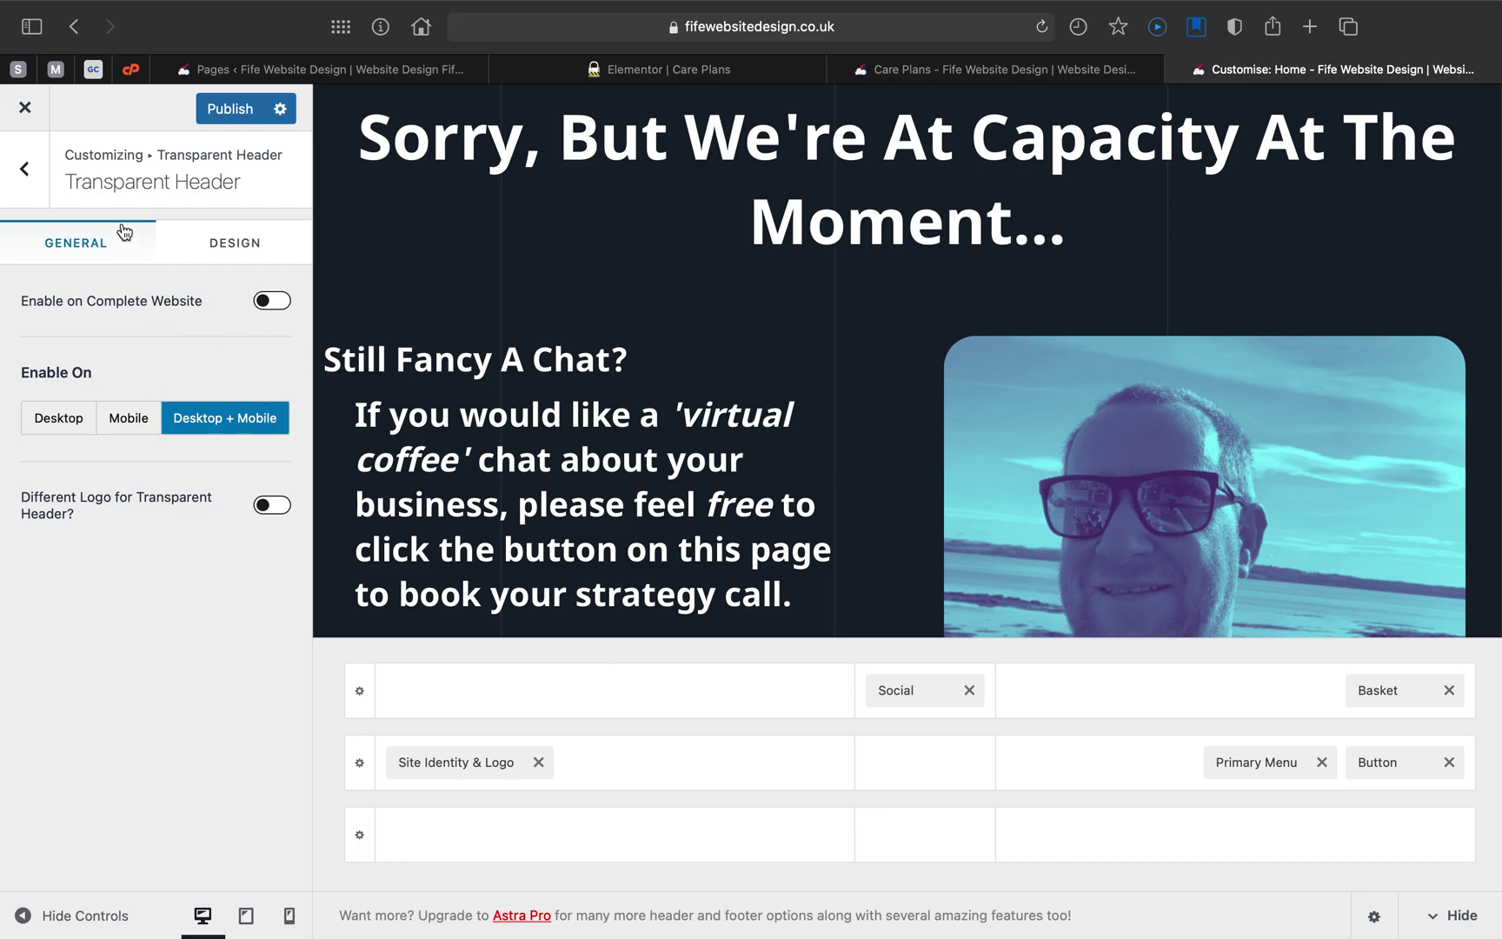
{"action": "left_click", "coordinate": [231, 111]}
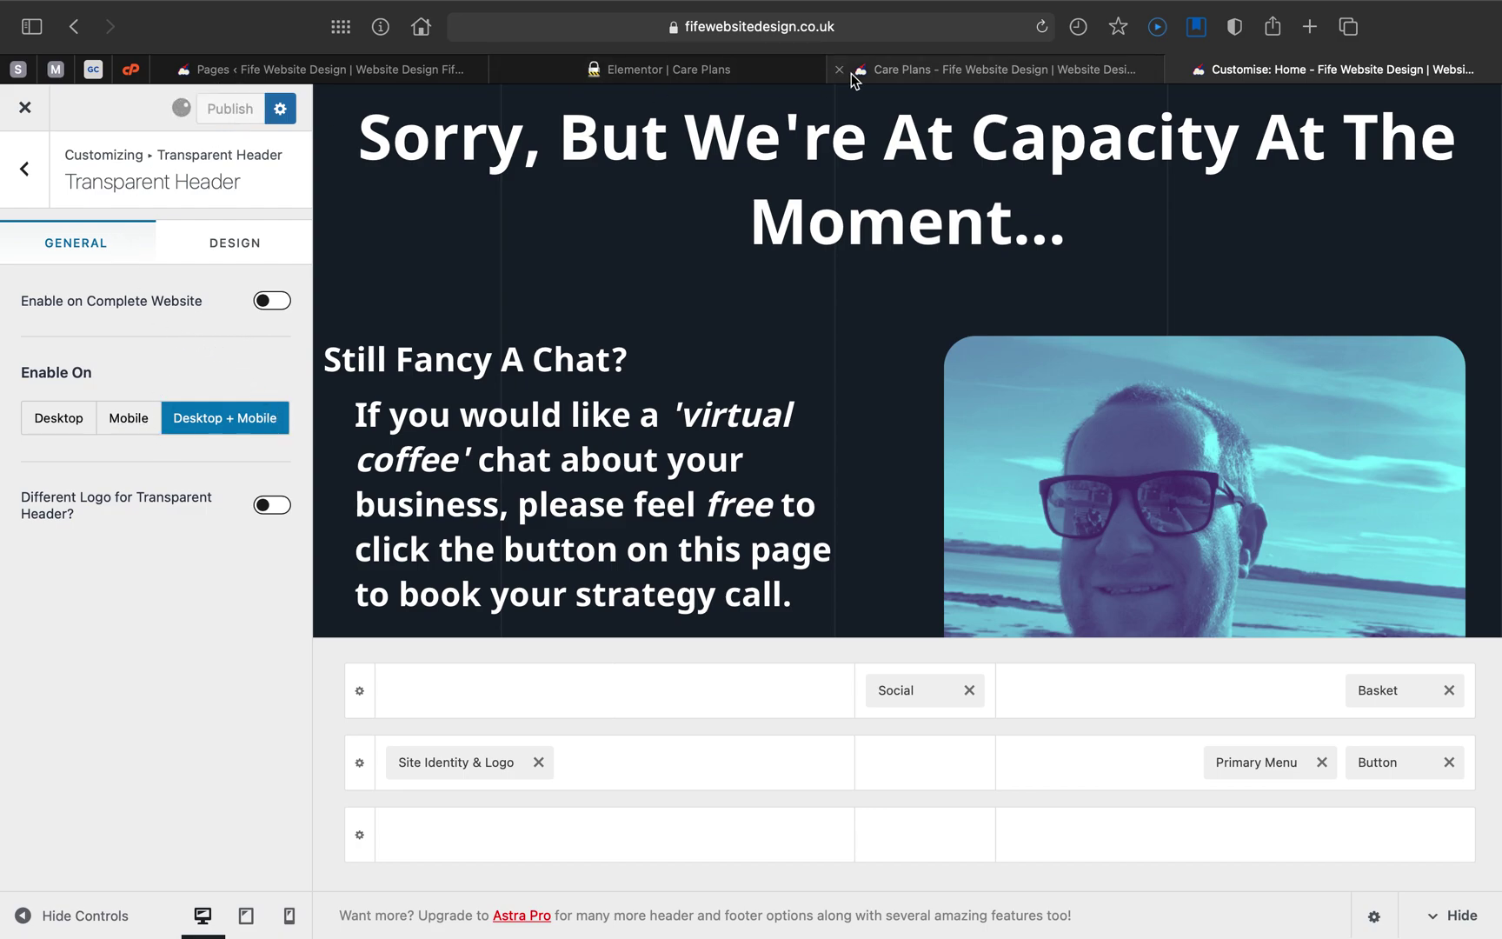
- Empty Safari's caches via Develop and reload the live Care Plans page
{"action": "mouse_move", "coordinate": [1002, 72]}
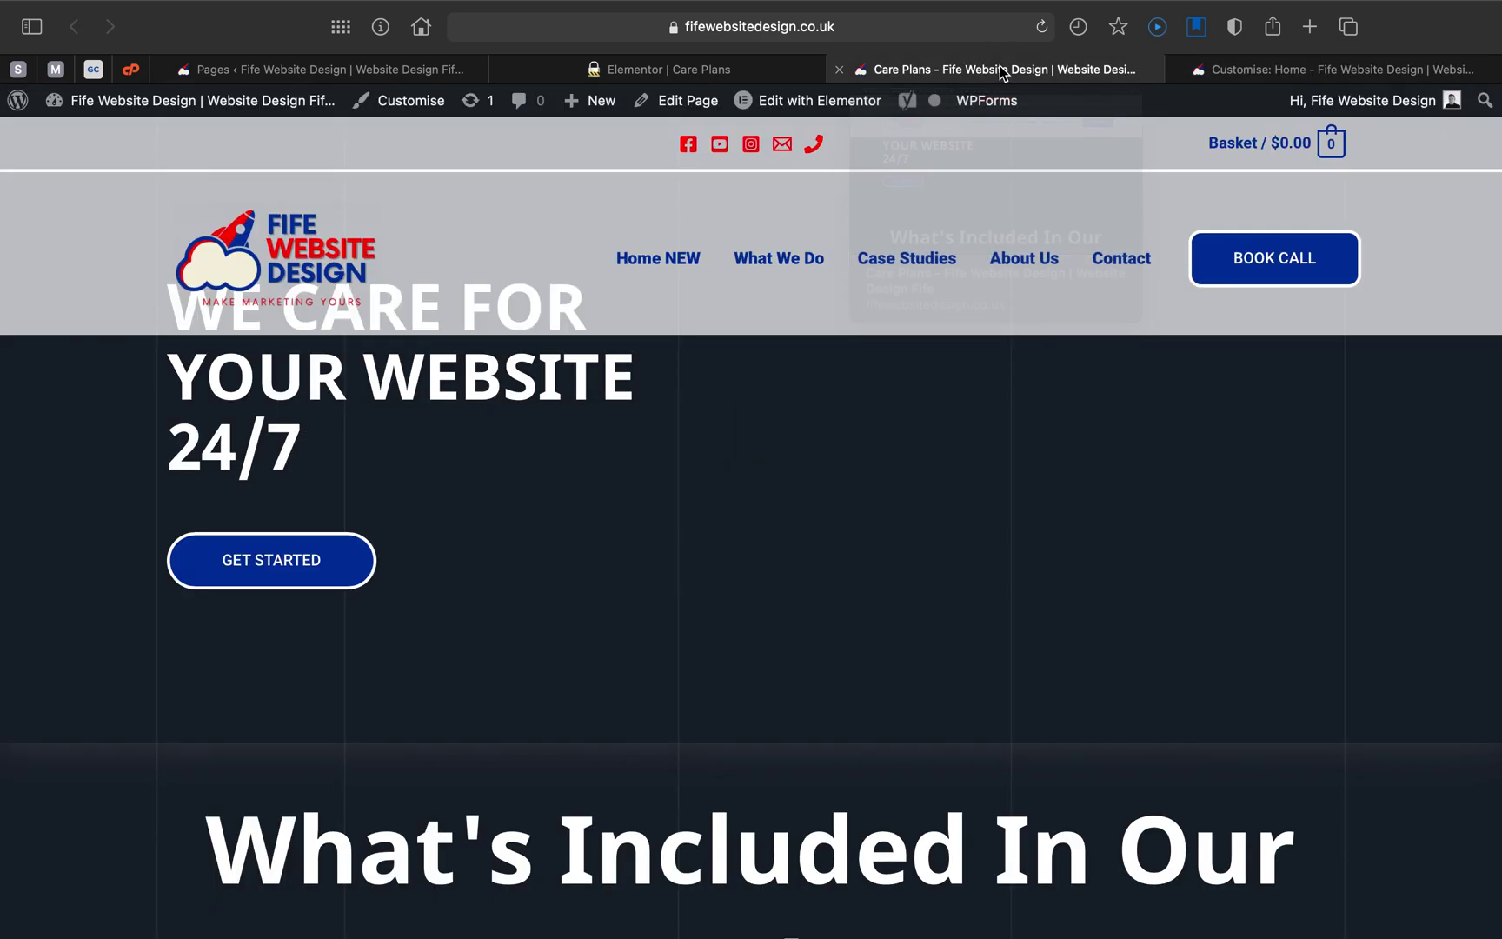
{"action": "left_click", "coordinate": [1000, 71]}
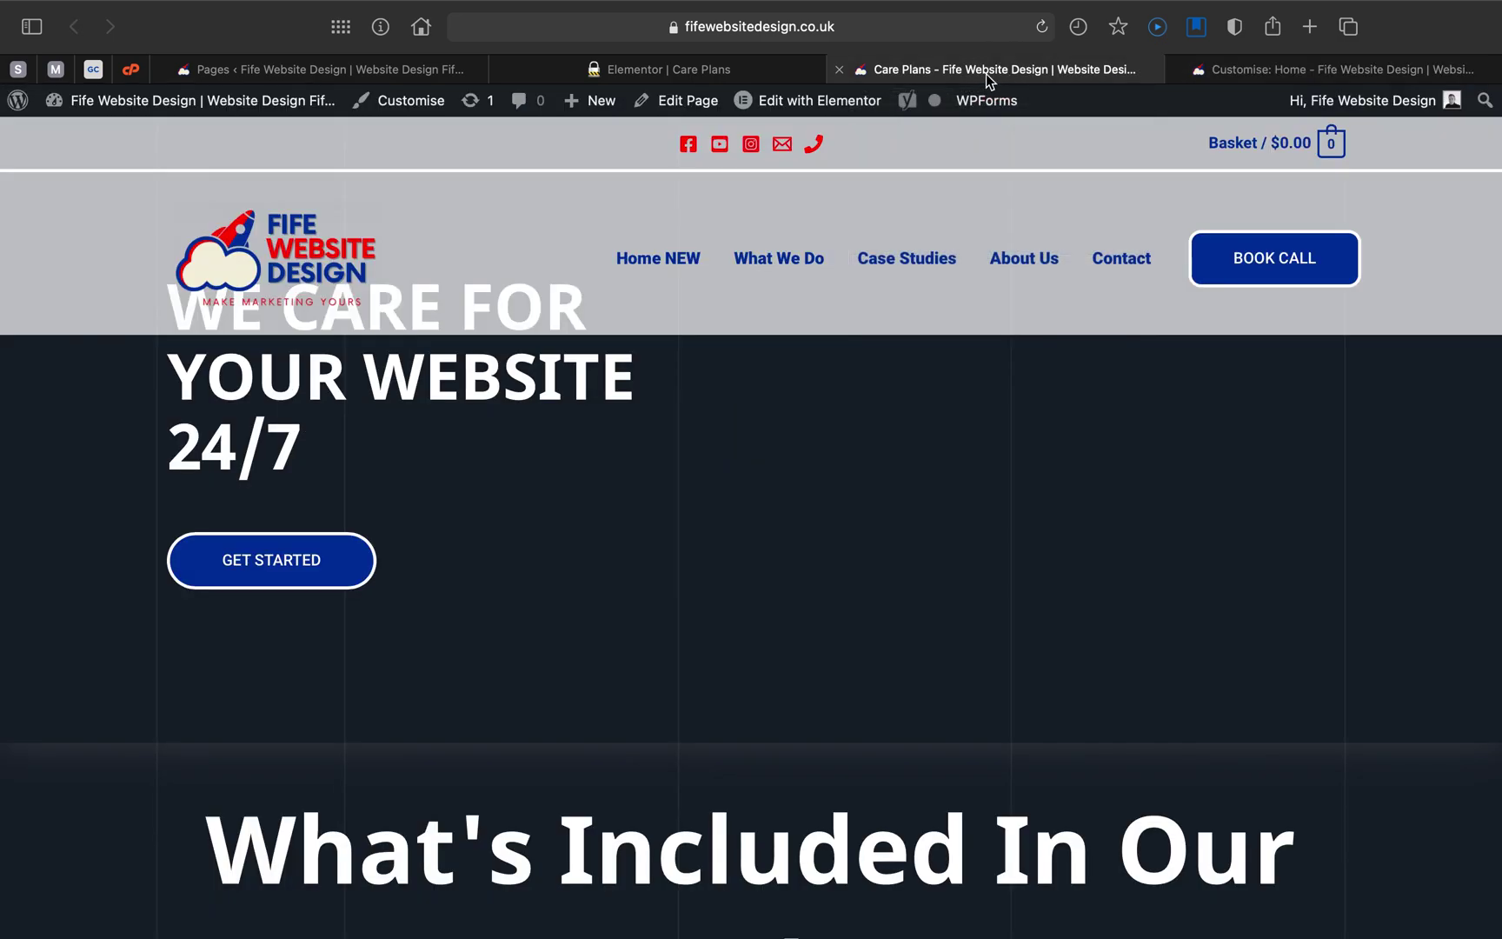
{"action": "left_click", "coordinate": [441, 13]}
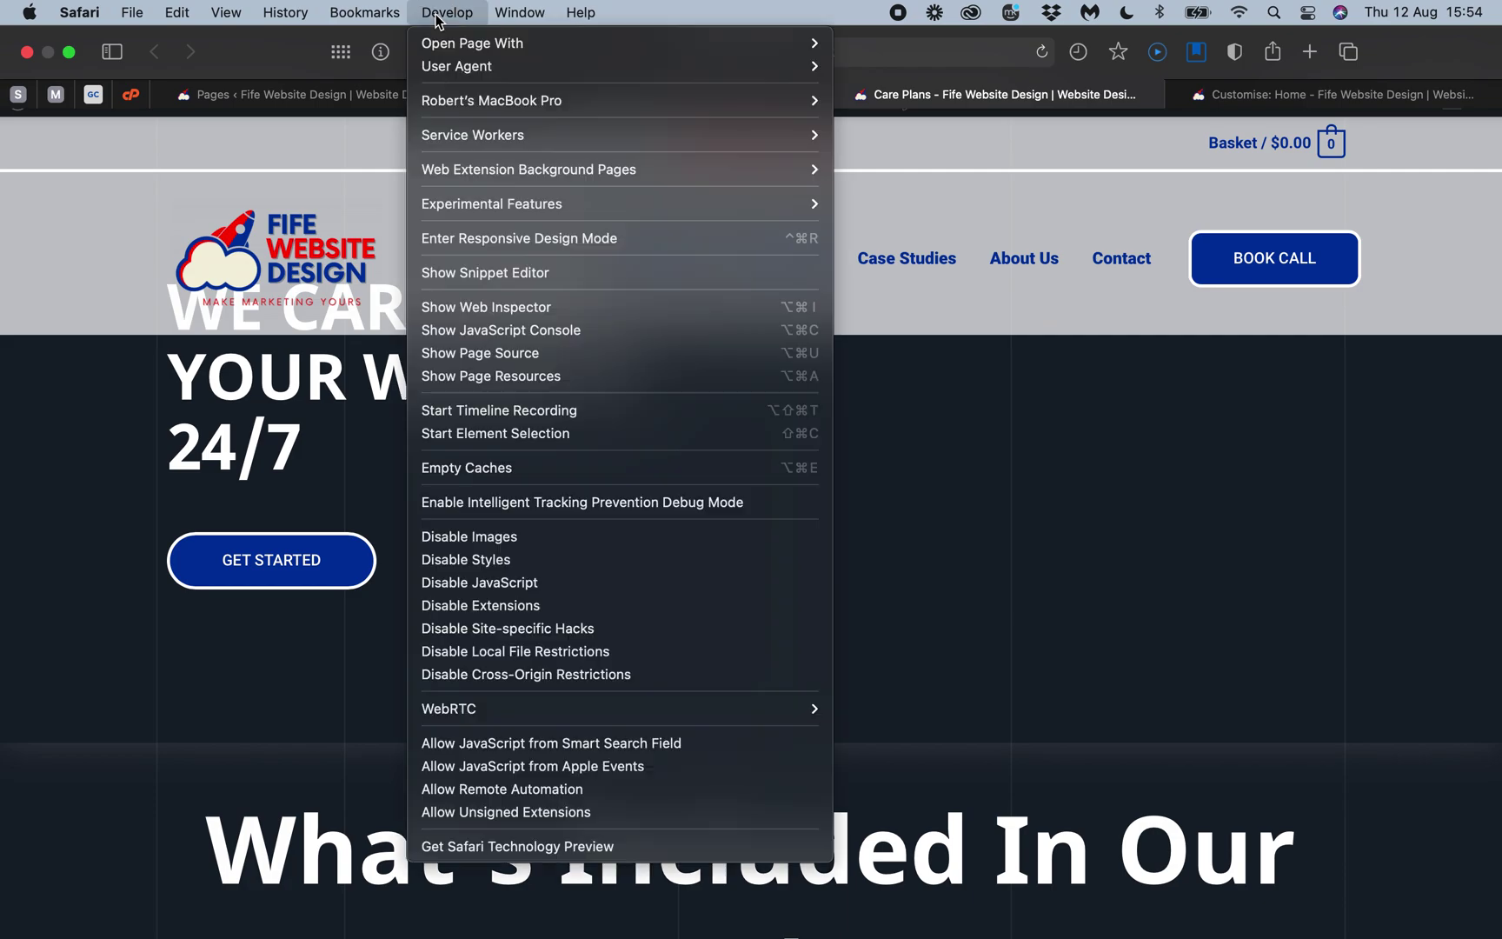
{"action": "left_click", "coordinate": [520, 470]}
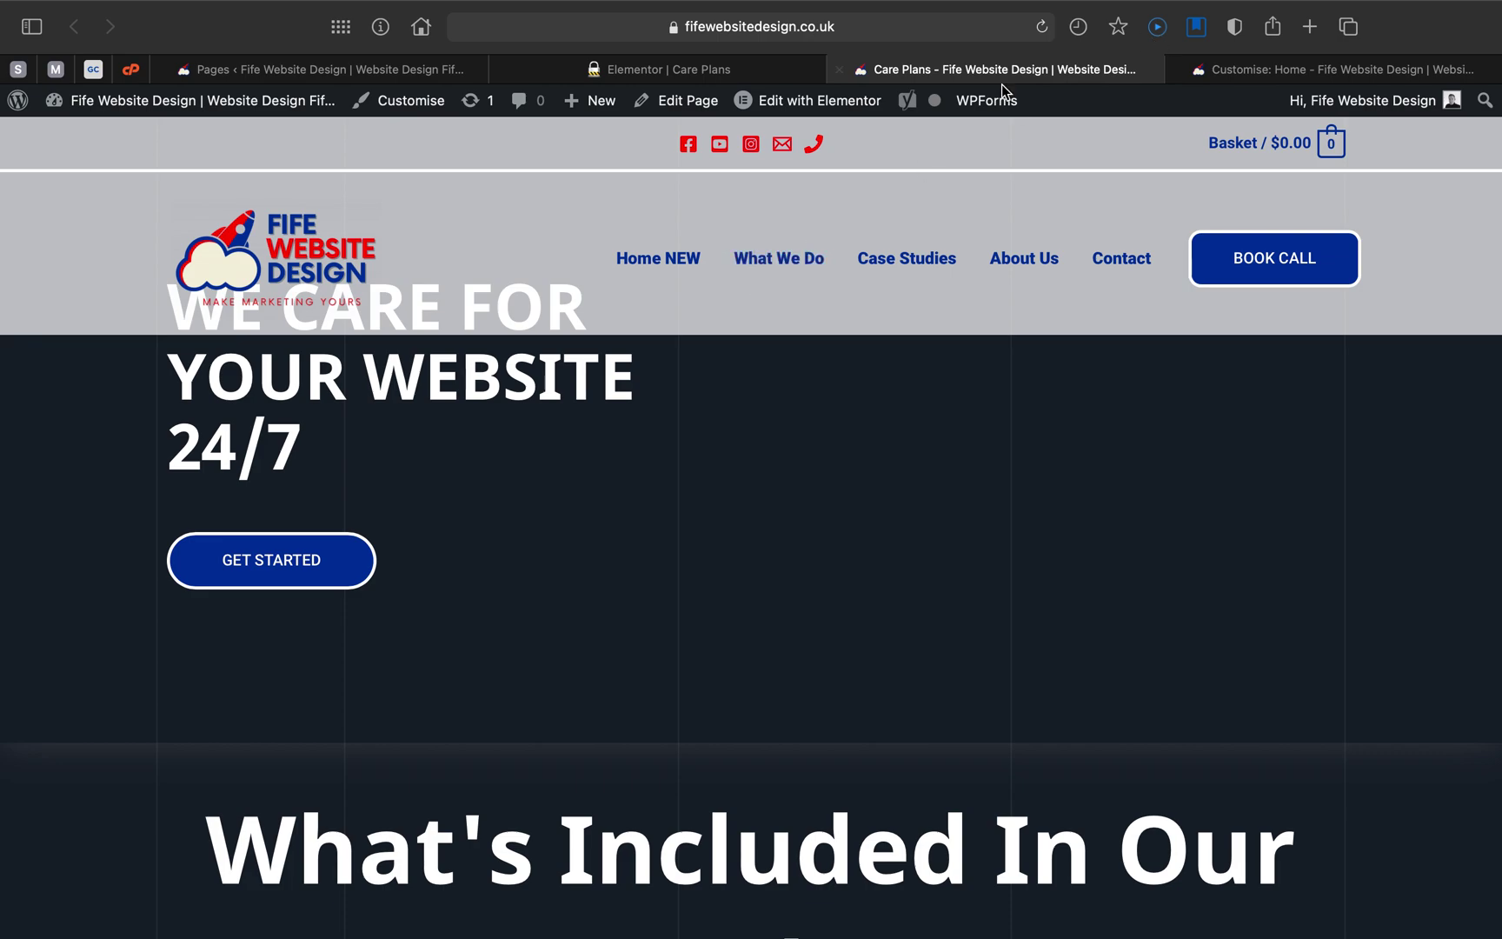
{"action": "left_click", "coordinate": [1041, 28]}
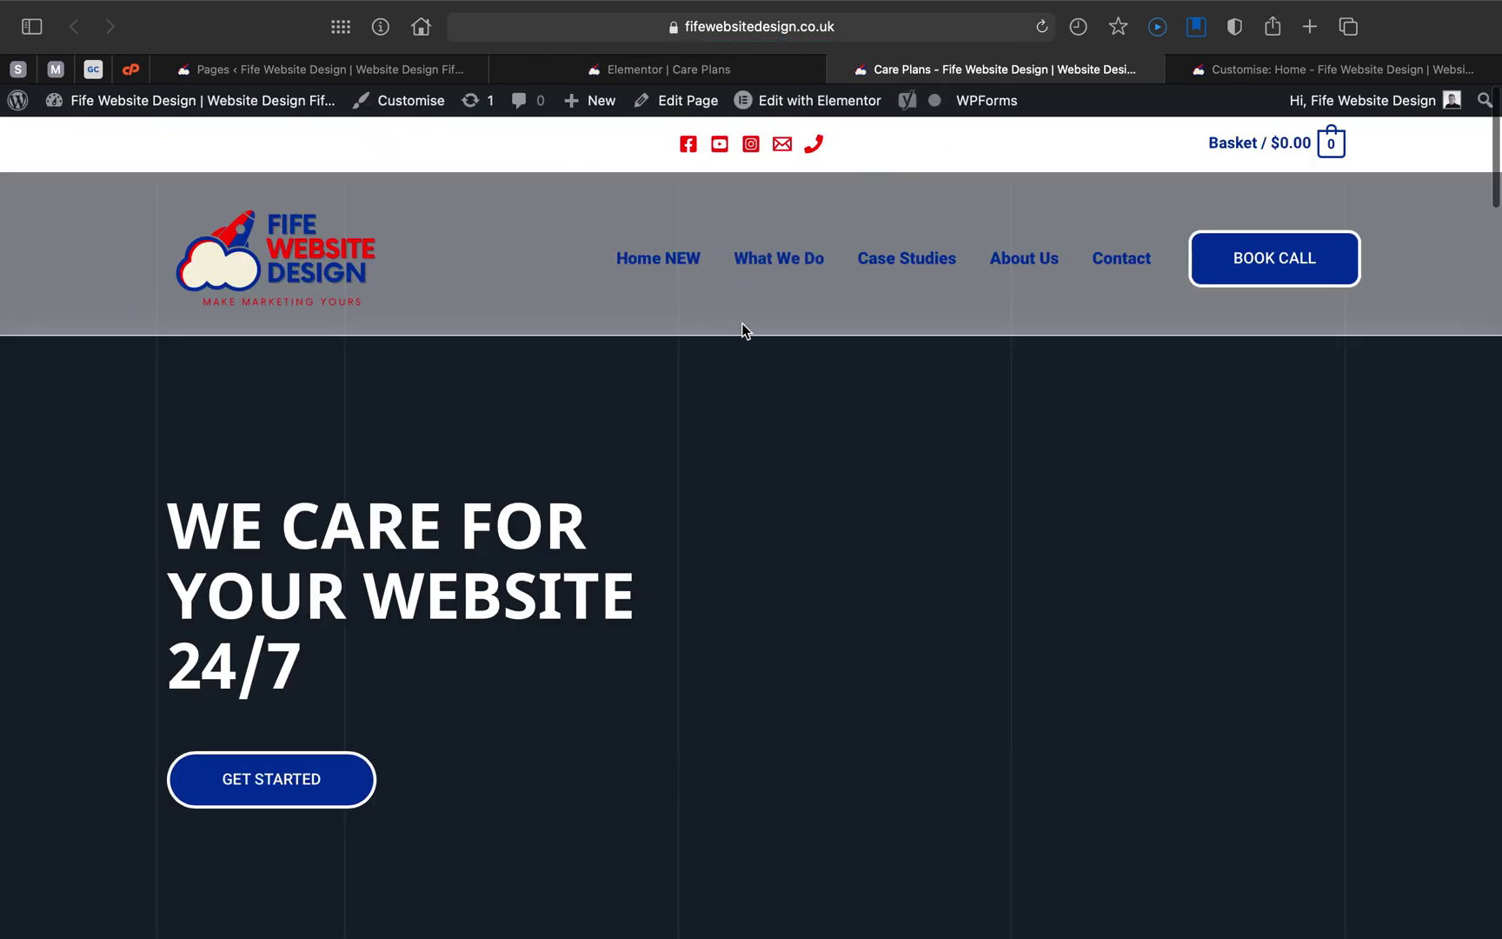
{"action": "scroll", "coordinate": [742, 329], "scroll_direction": "down", "scroll_amount": 3}
{"action": "scroll", "coordinate": [742, 330], "scroll_direction": "down", "scroll_amount": 3}
{"action": "scroll", "coordinate": [959, 324], "scroll_direction": "up", "scroll_amount": 6}
{"action": "scroll", "coordinate": [961, 323], "scroll_direction": "down", "scroll_amount": 10}
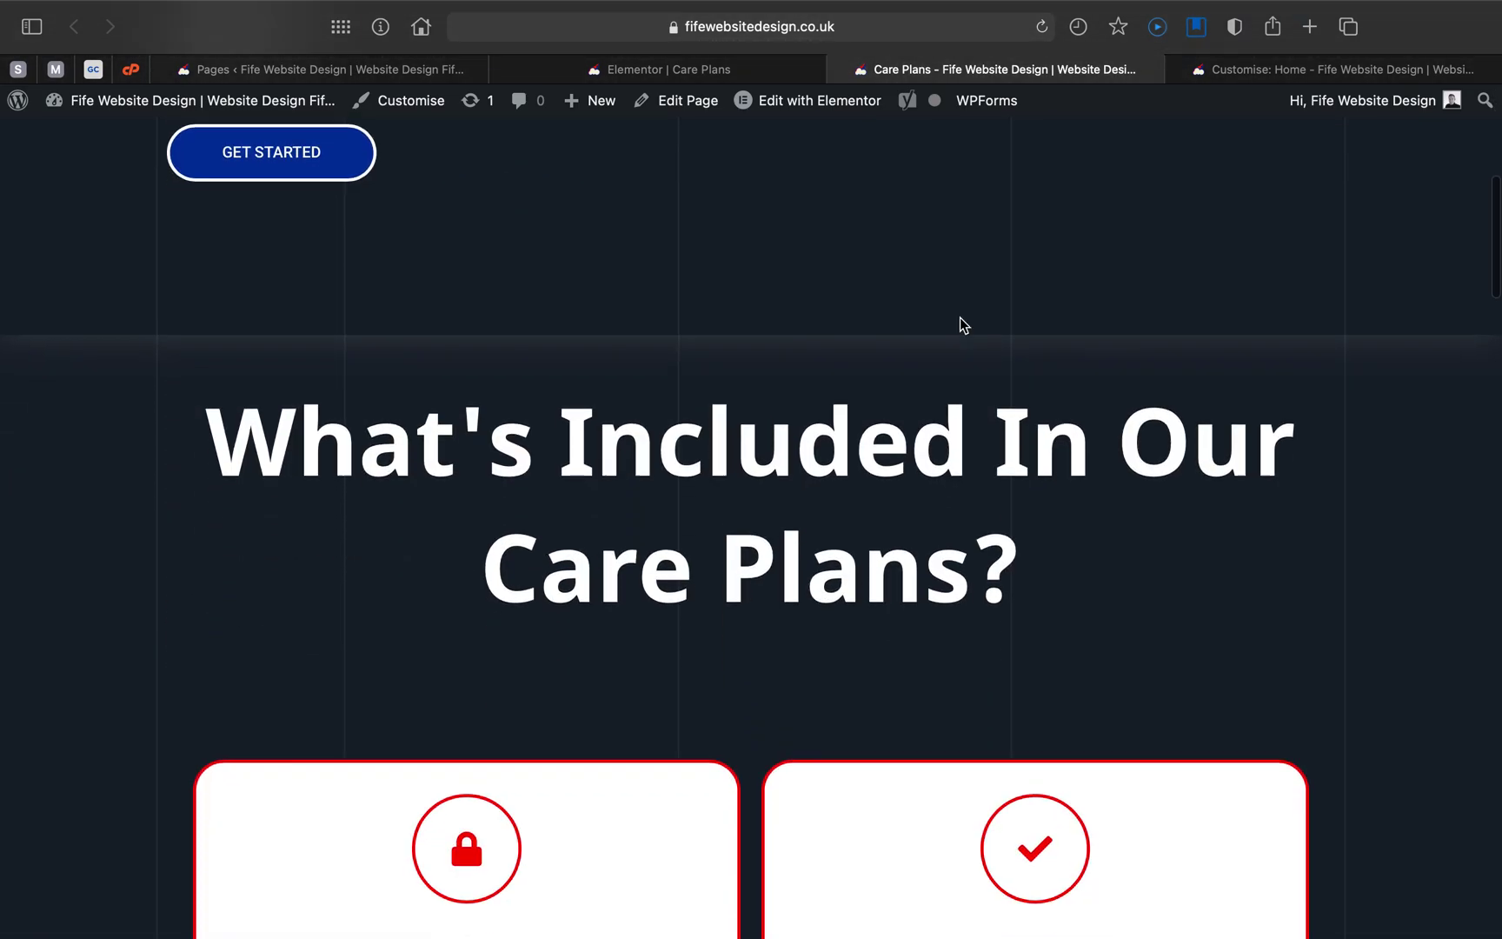
{"action": "scroll", "coordinate": [960, 320], "scroll_direction": "down", "scroll_amount": 15}
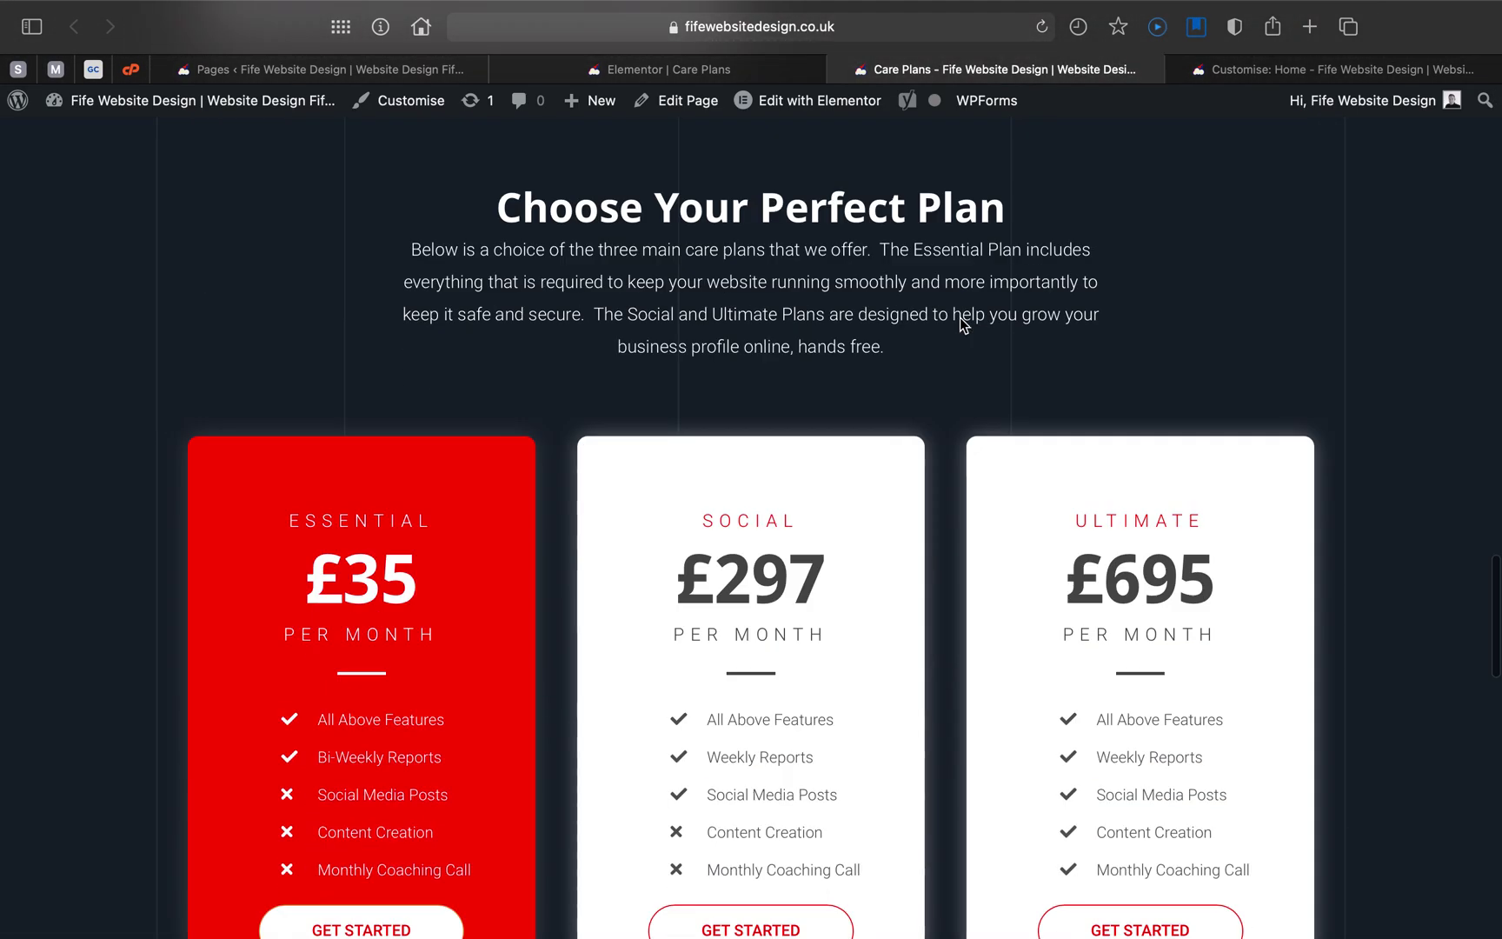
{"action": "scroll", "coordinate": [960, 320], "scroll_direction": "up", "scroll_amount": 6}
{"action": "scroll", "coordinate": [960, 320], "scroll_direction": "up", "scroll_amount": 15}
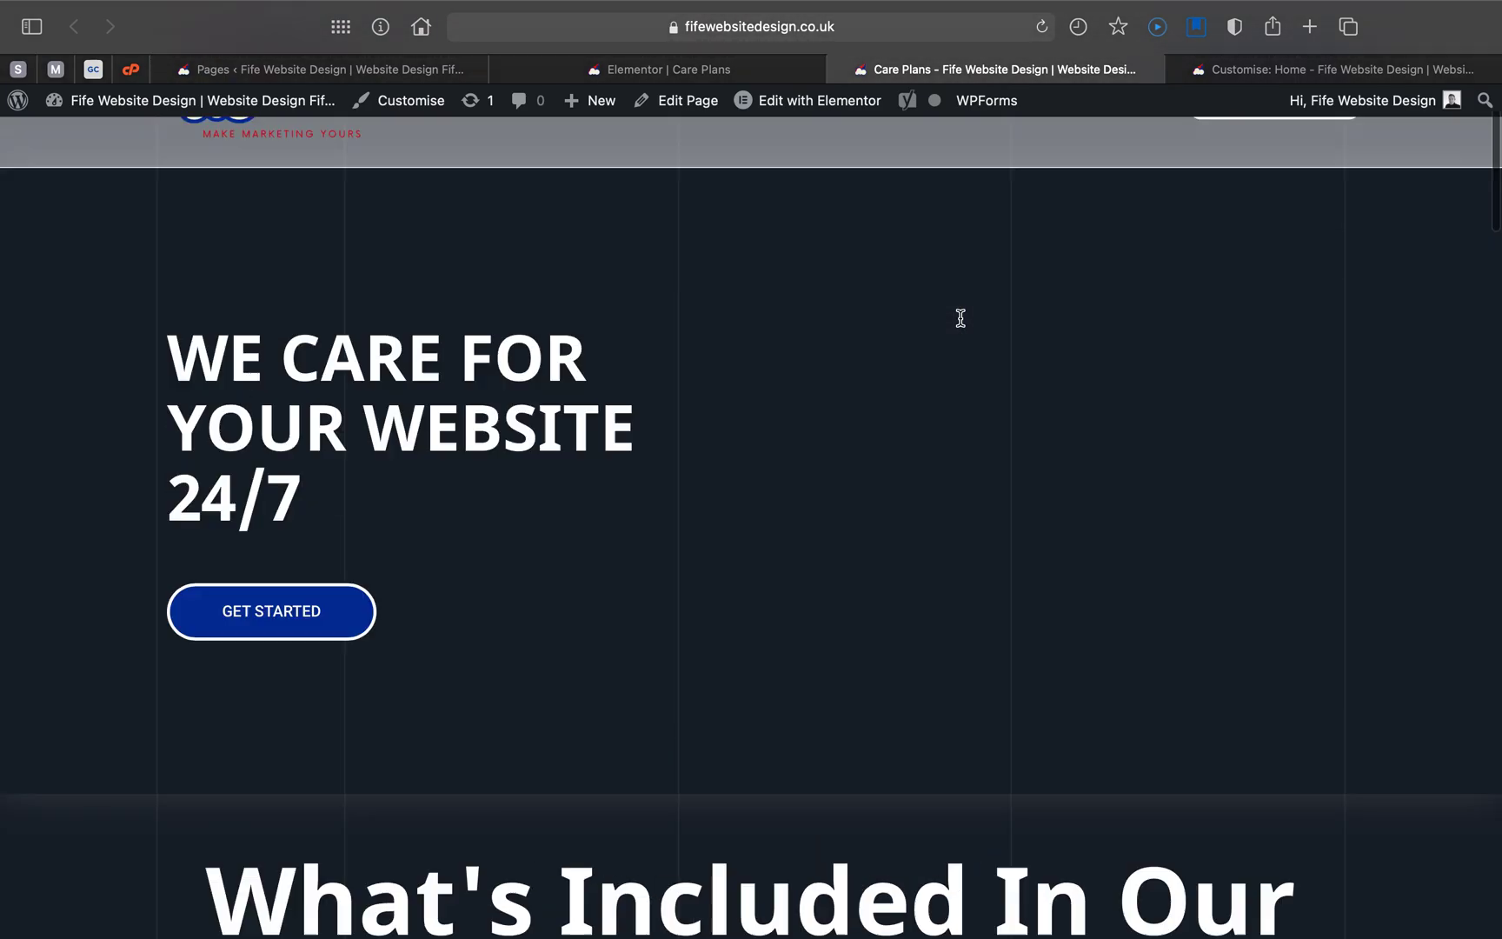